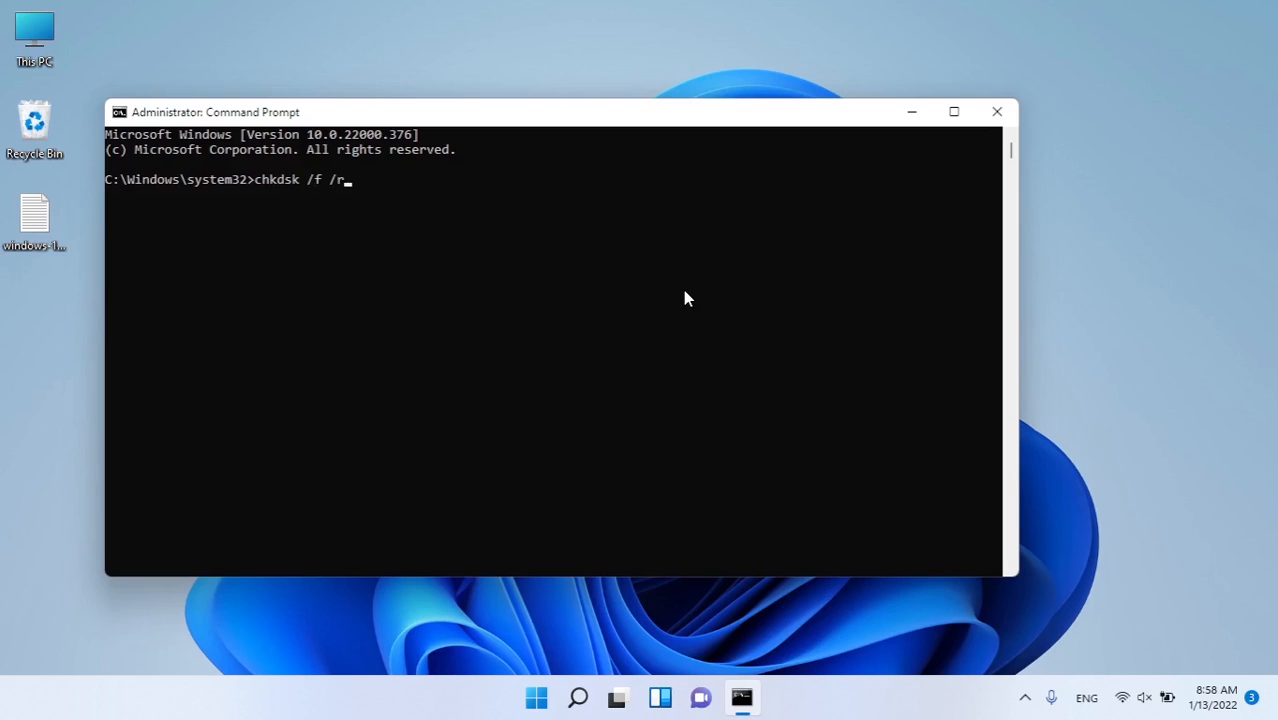
Run chkdsk /f /r C: and respond to the prompt about scheduling the check at restart
key(Return)
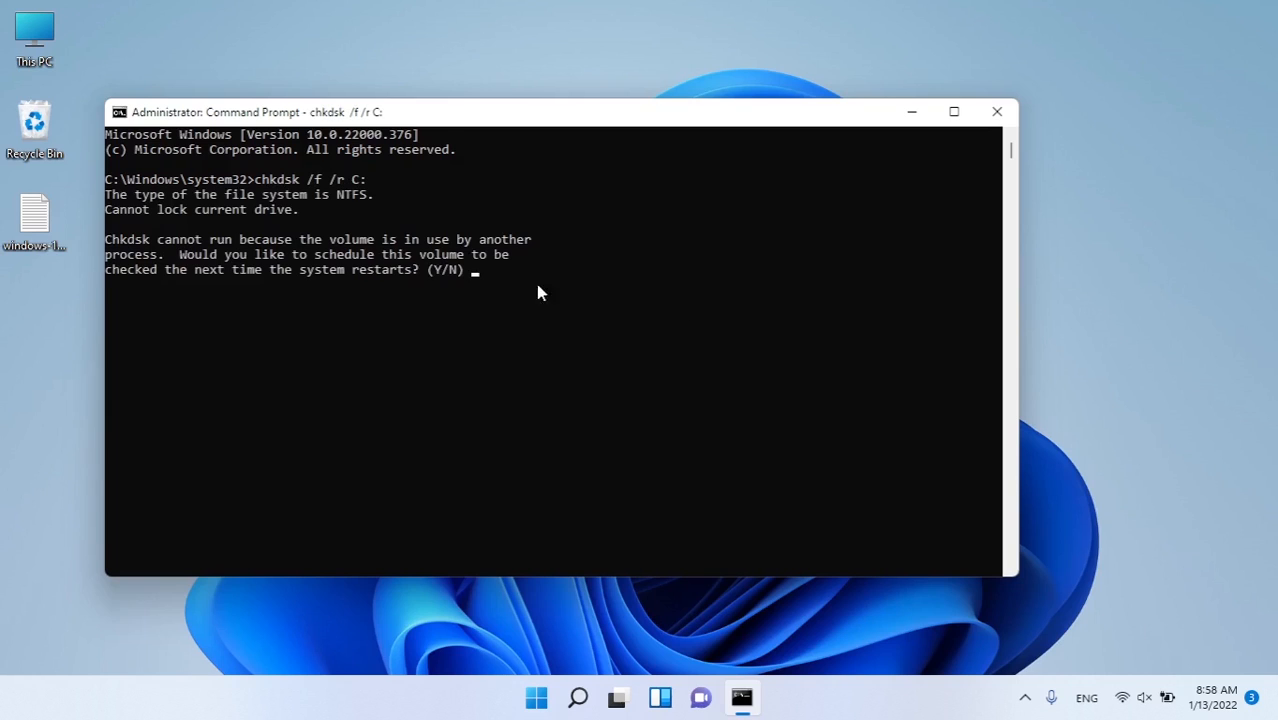
key(Return)
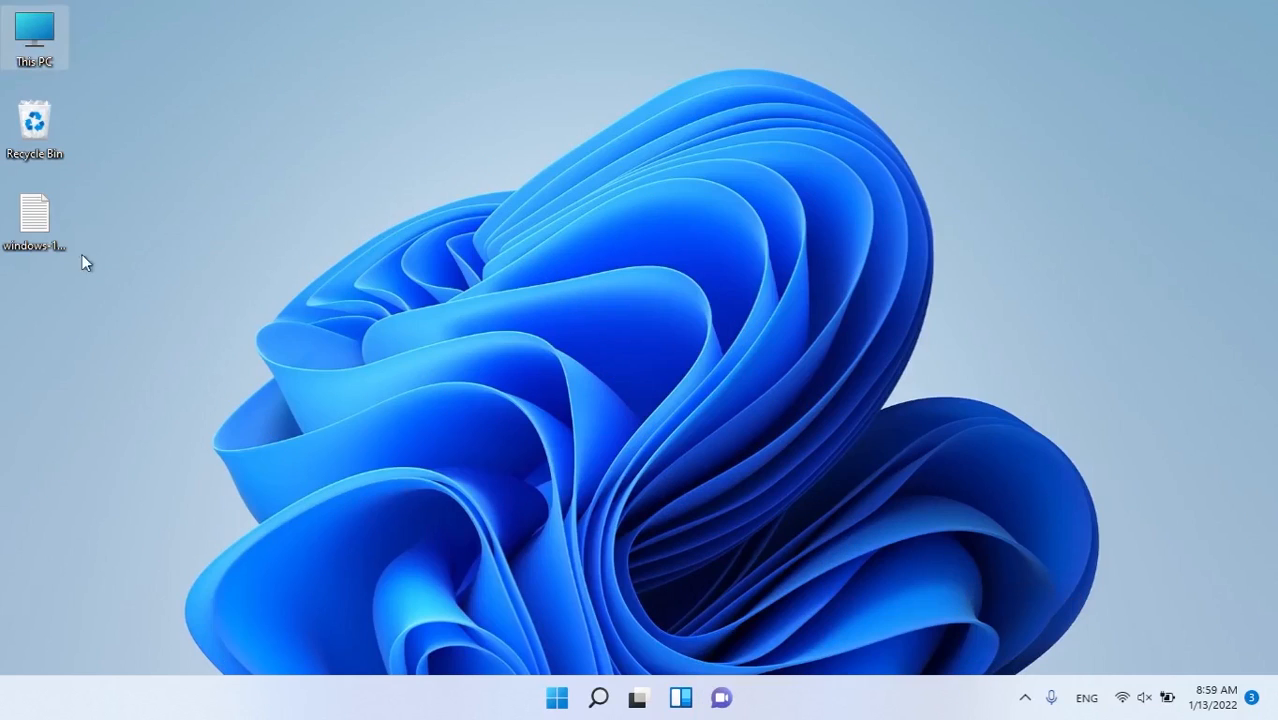
Open This PC and examine the properties of the CCSA_X64FRE_MULTI9_DV51 (I:) drive, including its file system
double_click(45, 53)
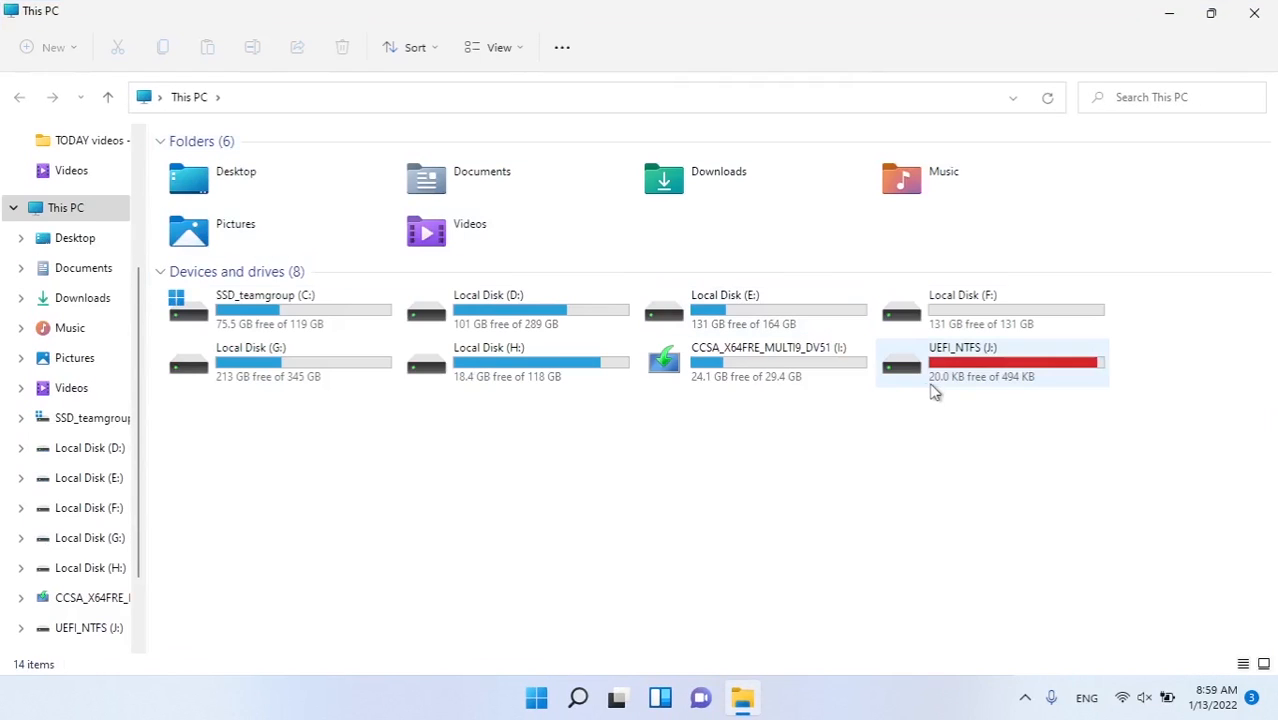
click(729, 370)
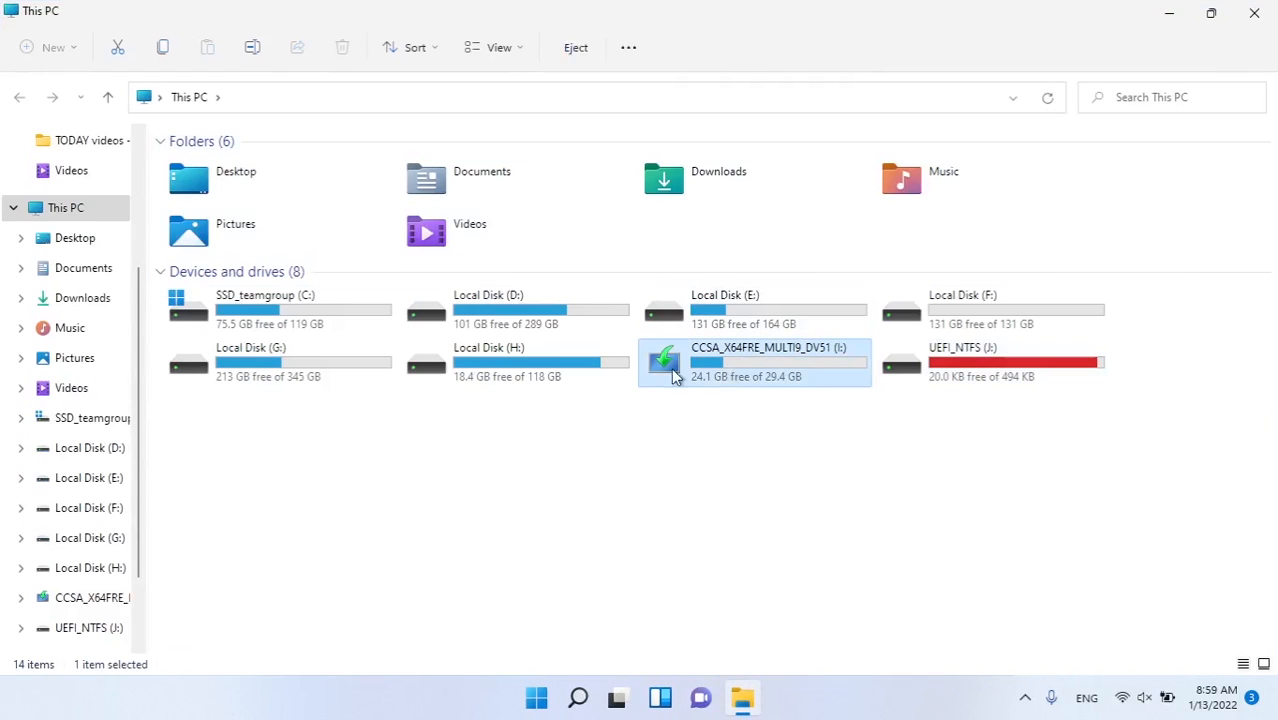
right_click(731, 382)
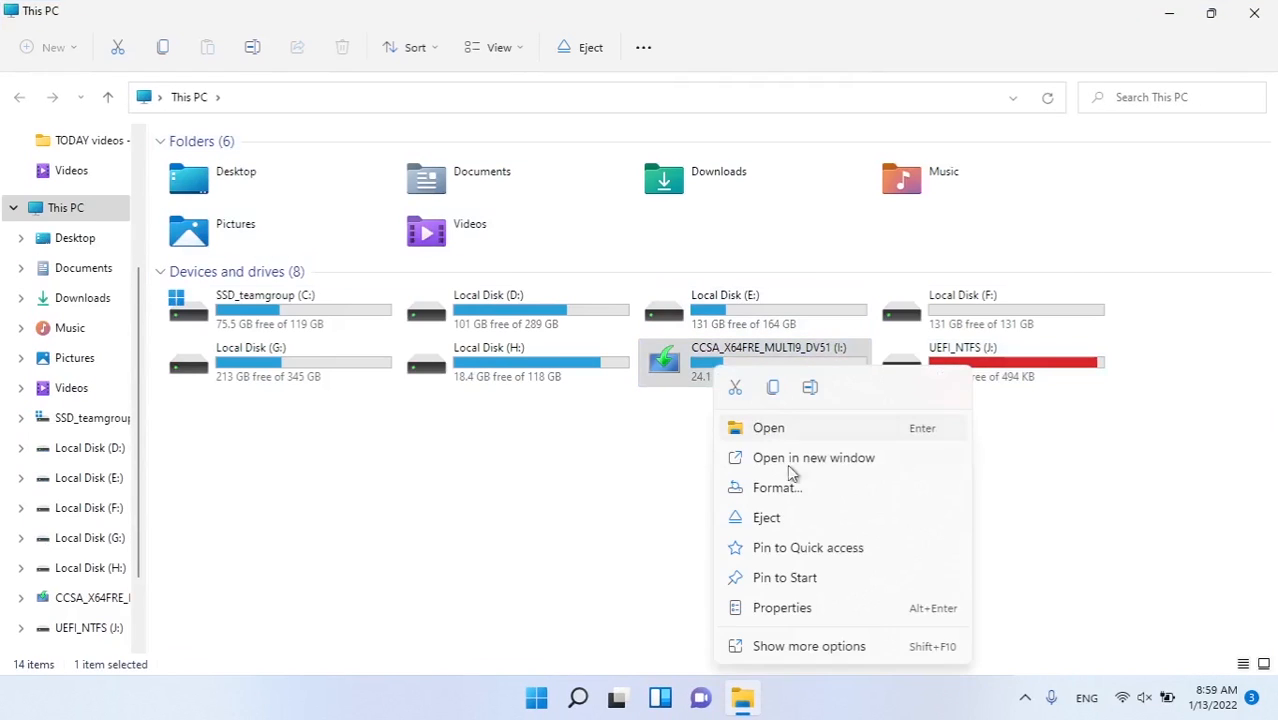
click(820, 646)
click(878, 628)
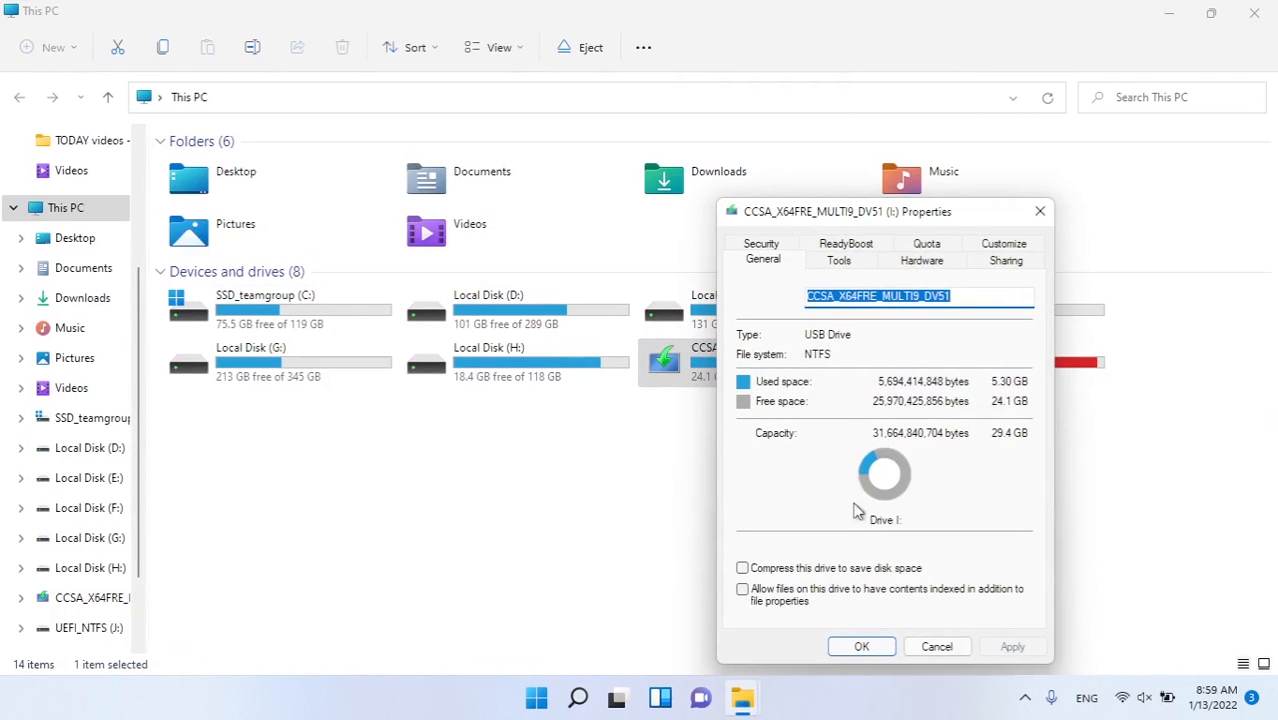
click(1040, 211)
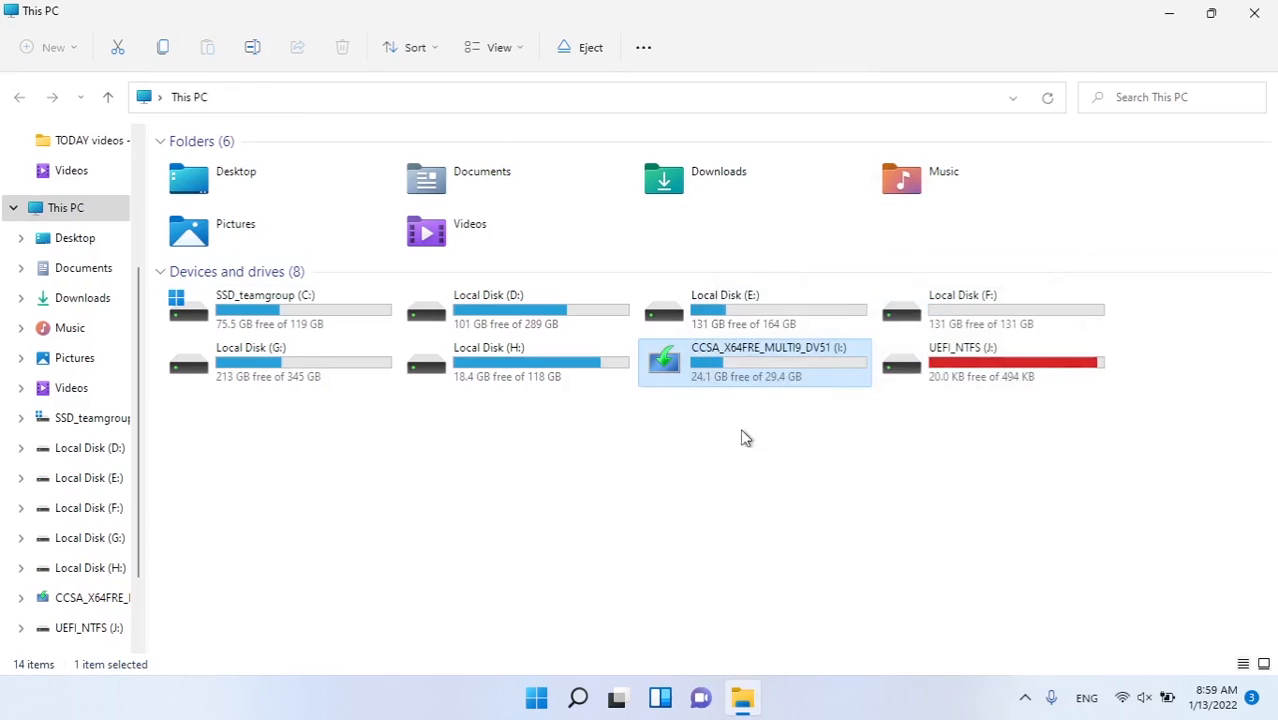
Open the format settings for drive I: and examine the file system choices and volume label
right_click(700, 372)
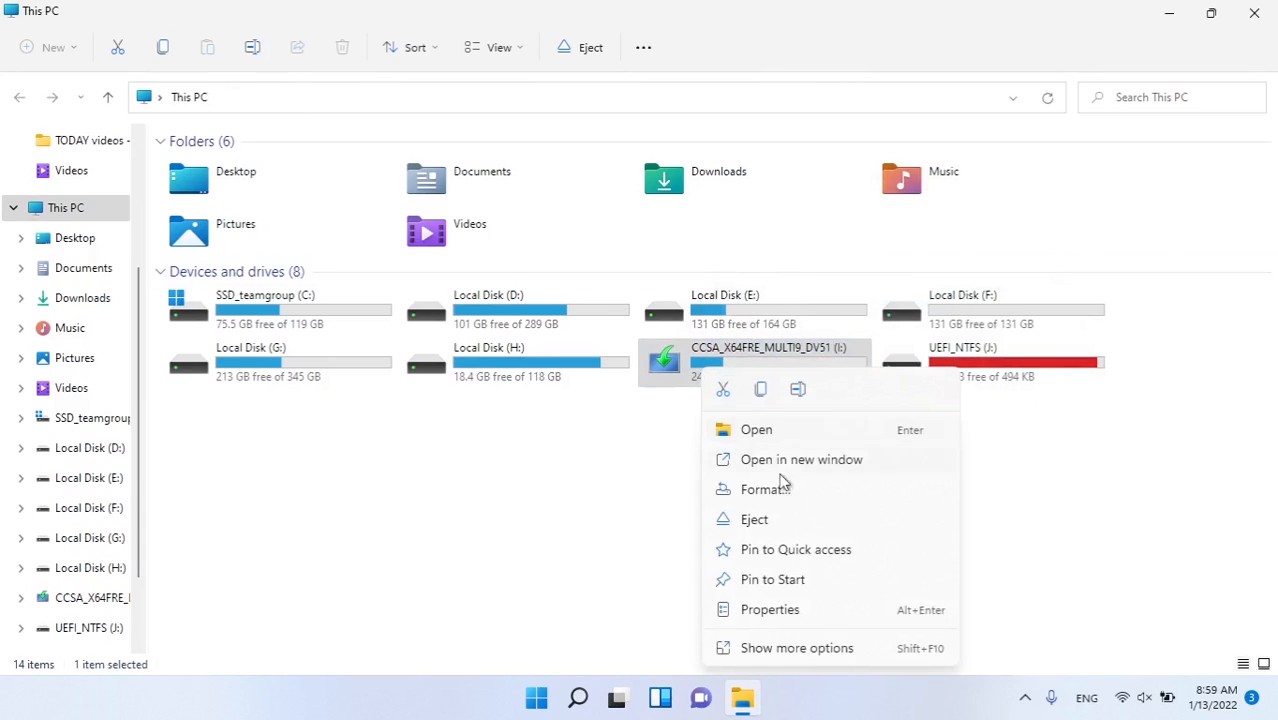
click(790, 646)
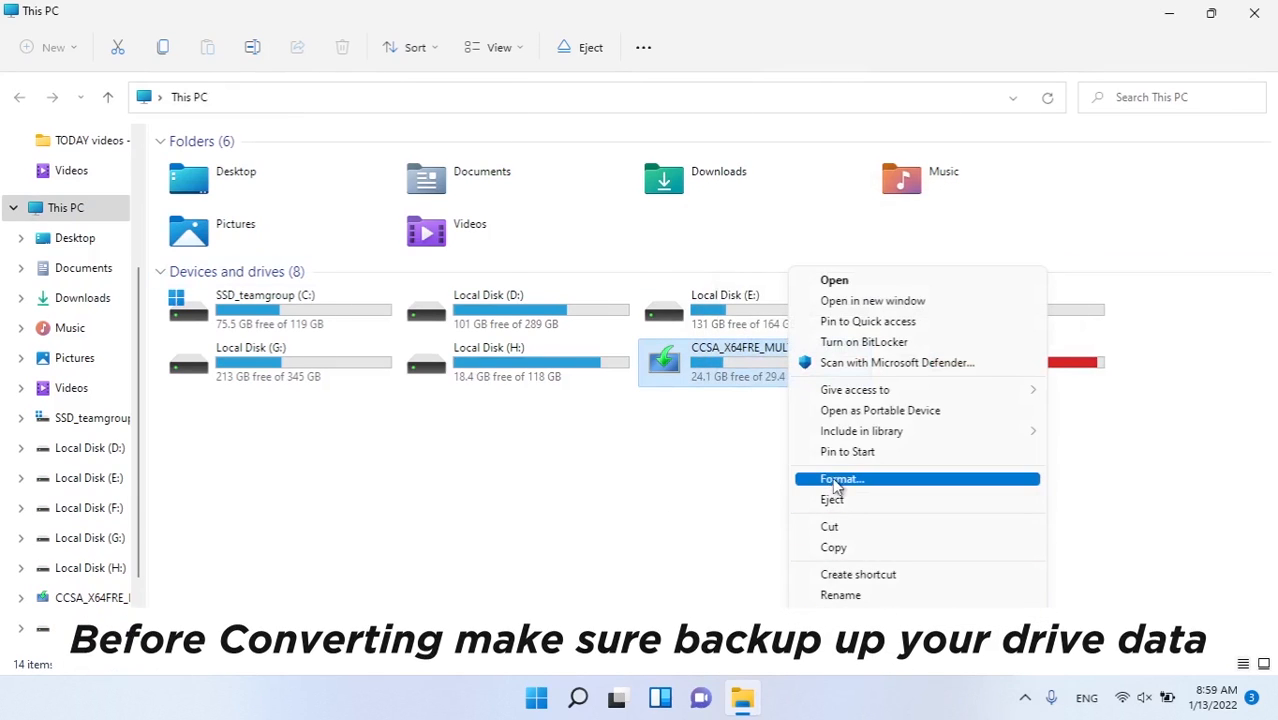
click(800, 479)
click(150, 338)
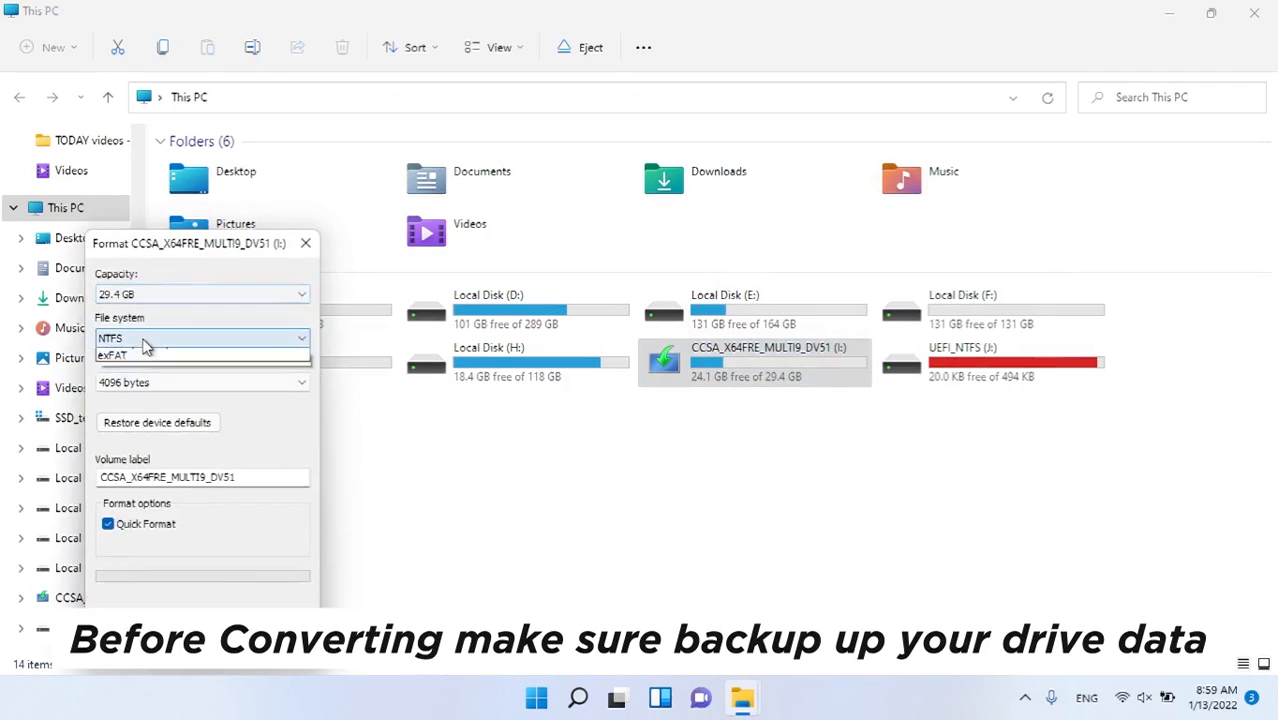
click(115, 355)
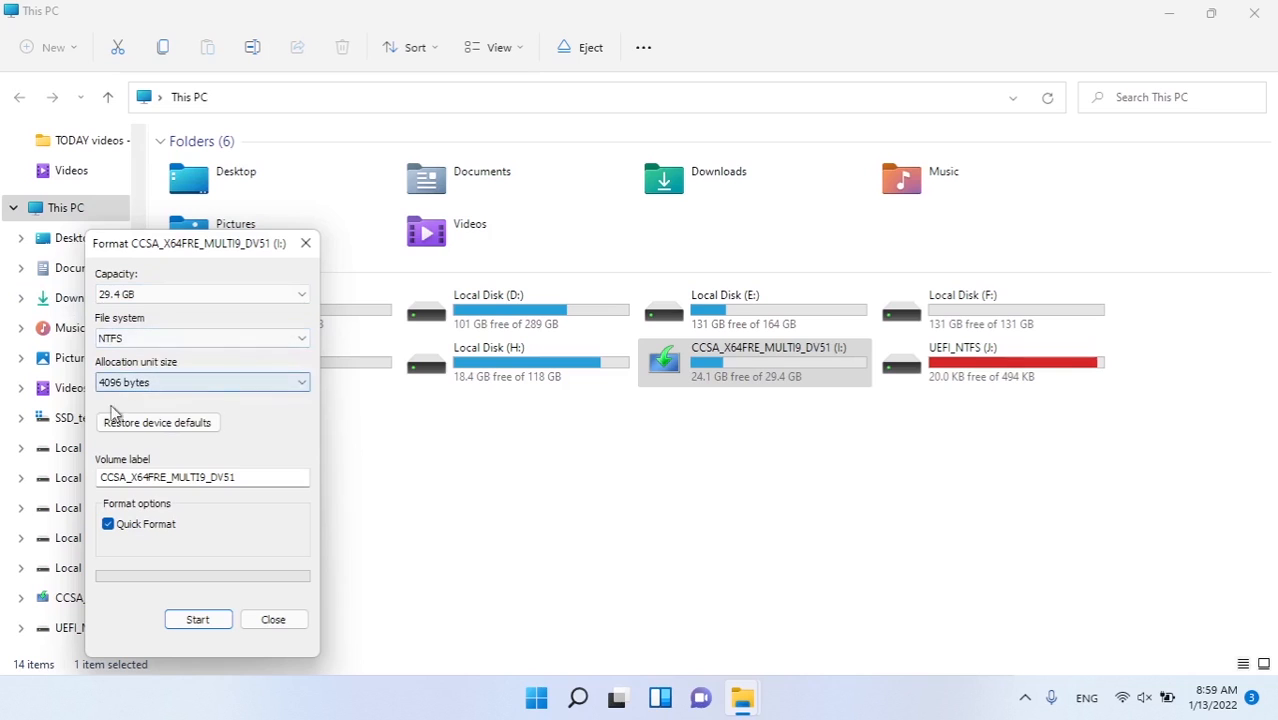
drag(263, 473, 115, 477)
Try selecting drive I:'s files except the boot folder for backup, then close the drive window and the format dialog
click(684, 438)
click(736, 376)
double_click(736, 376)
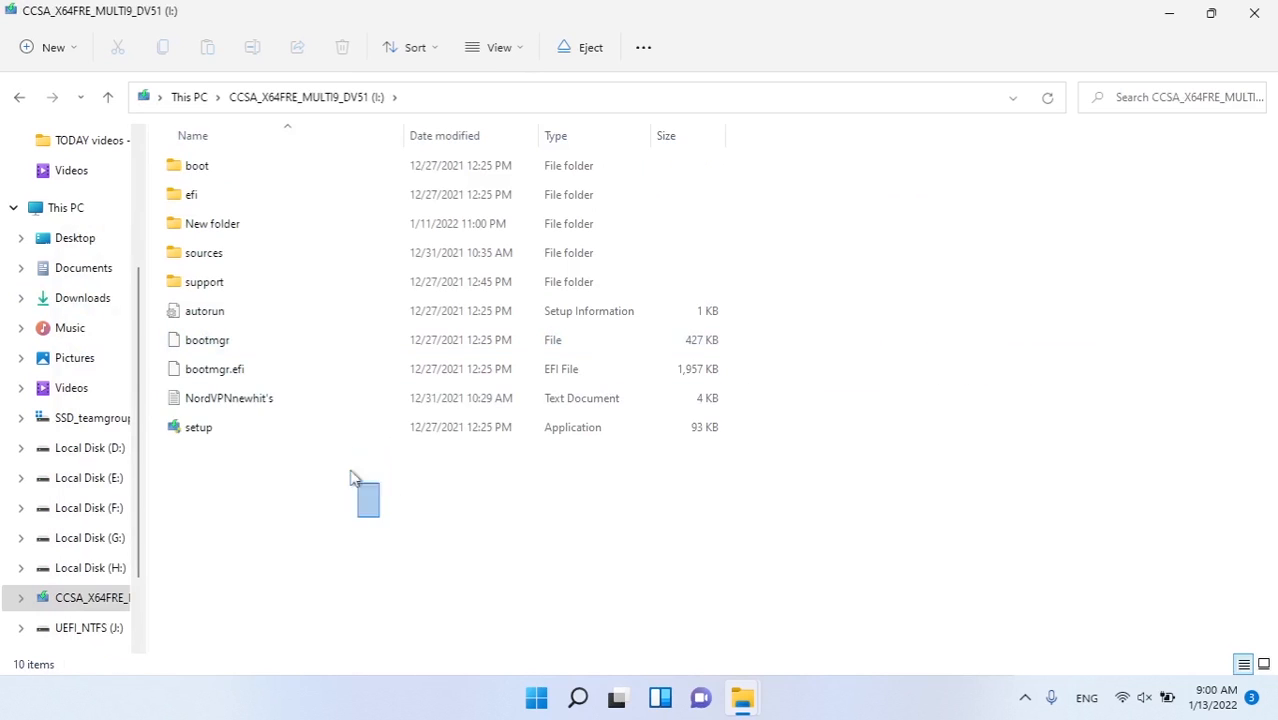
drag(379, 522, 216, 320)
right_click(240, 352)
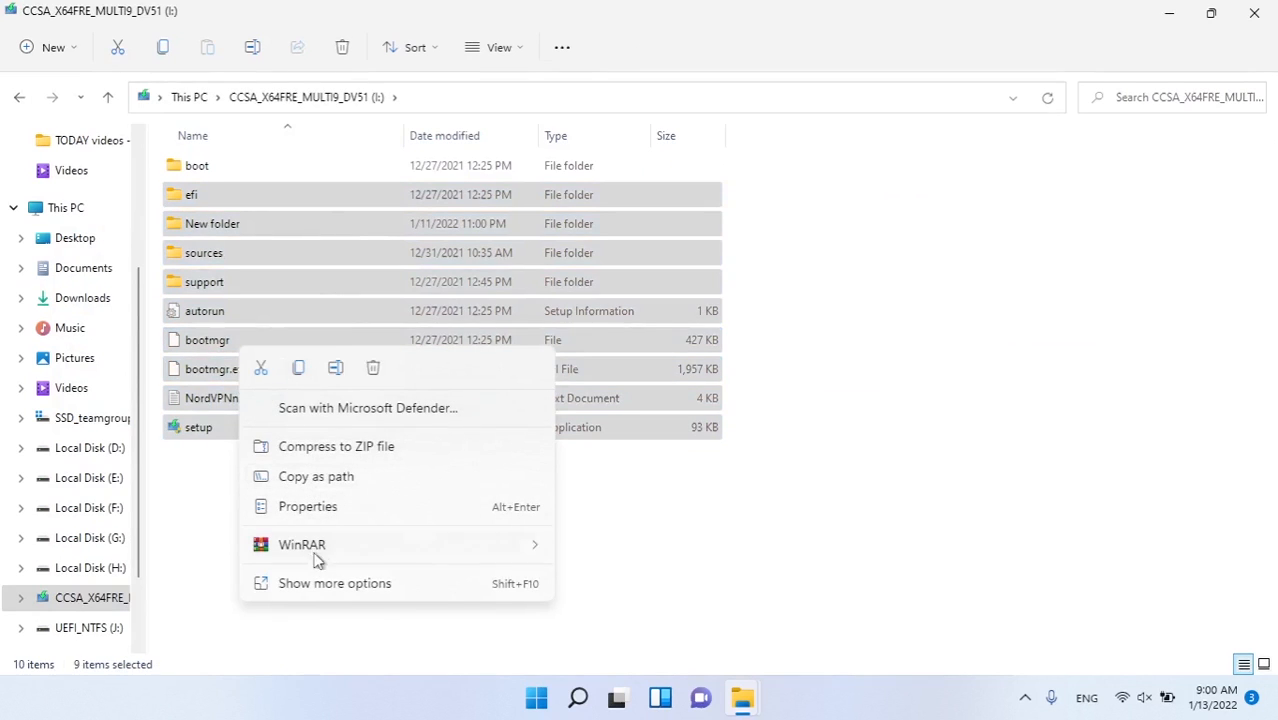
click(308, 585)
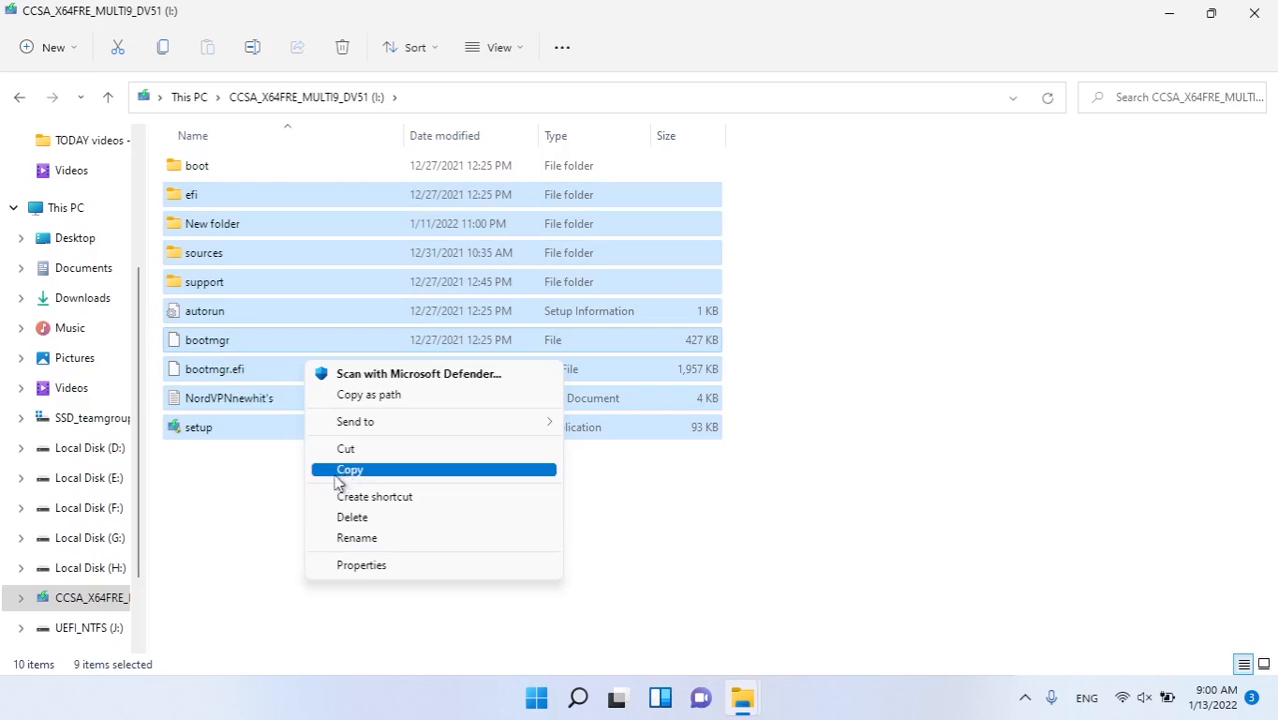
click(338, 451)
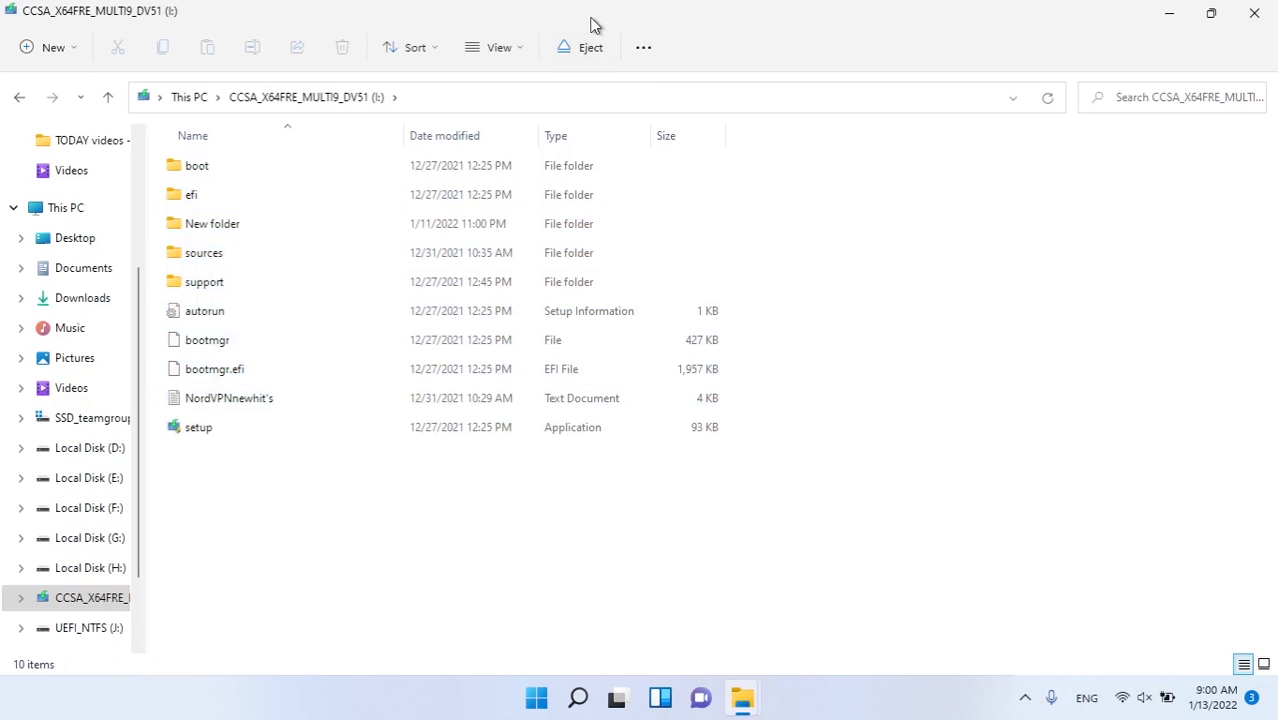
click(1266, 12)
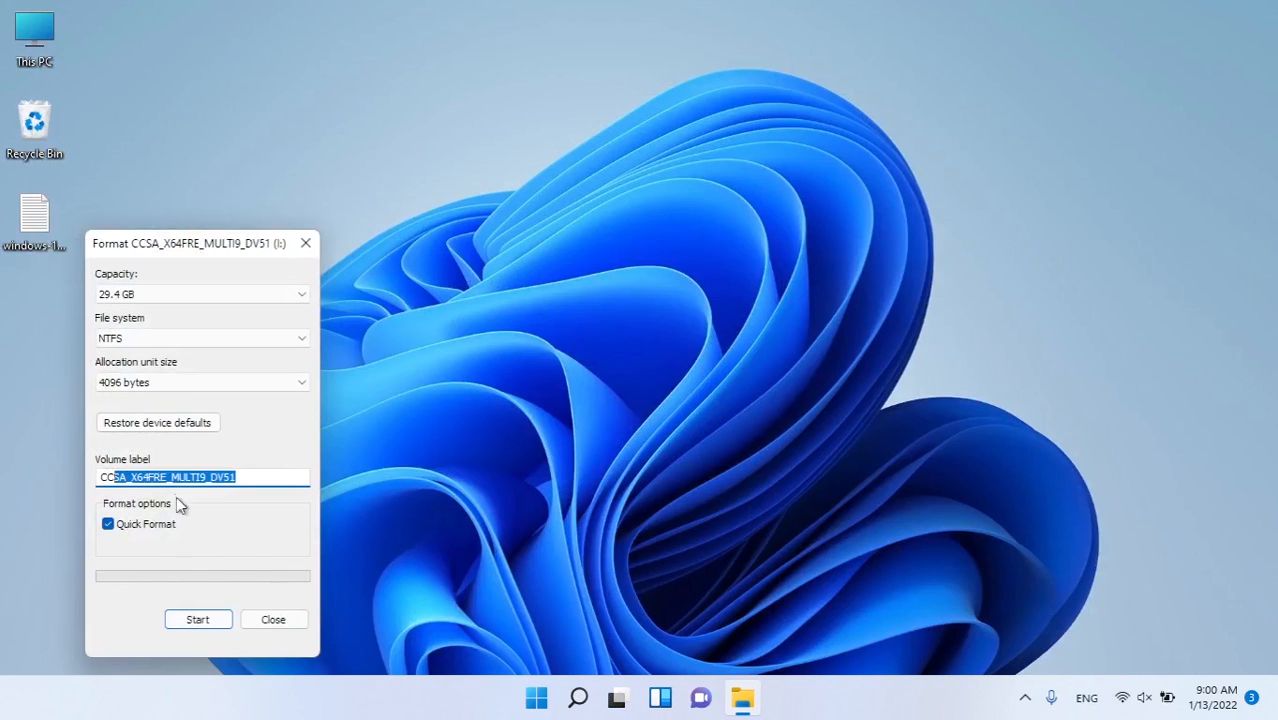
click(273, 619)
click(1026, 697)
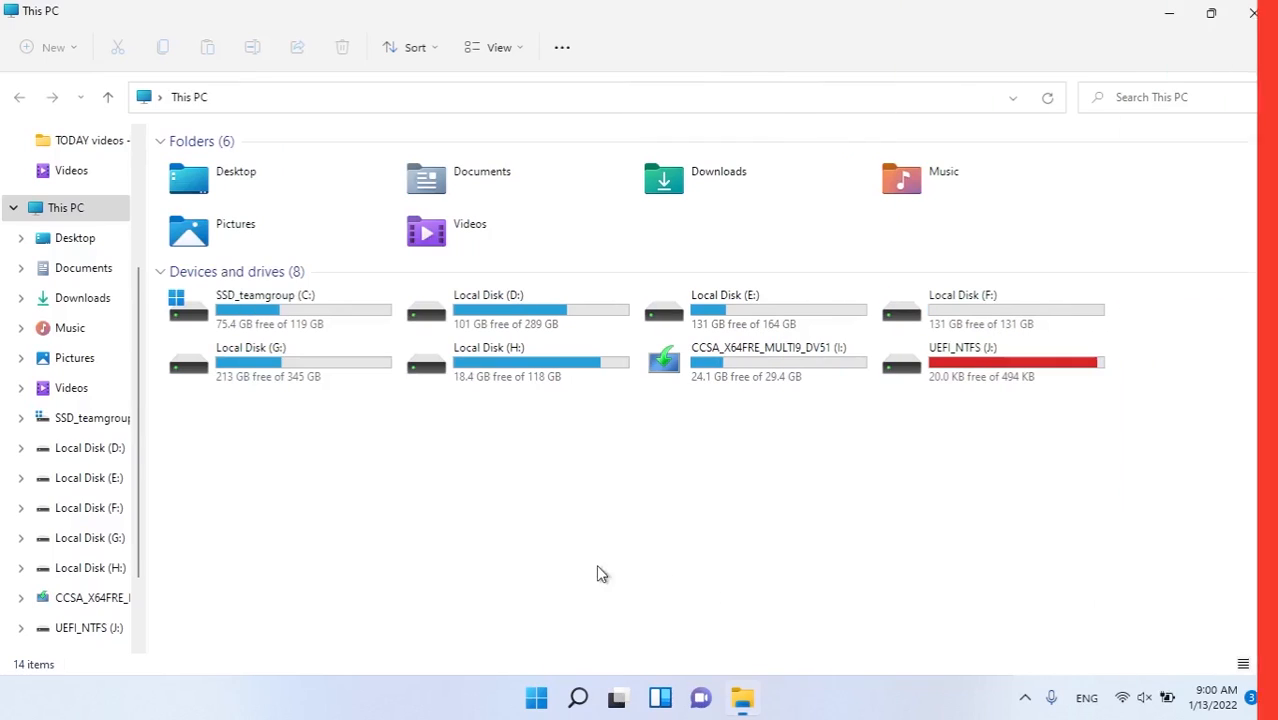
Run an error-checking scan on the SSD_teamgroup (C:) drive from its properties and close the scan report
click(273, 316)
right_click(273, 316)
click(337, 590)
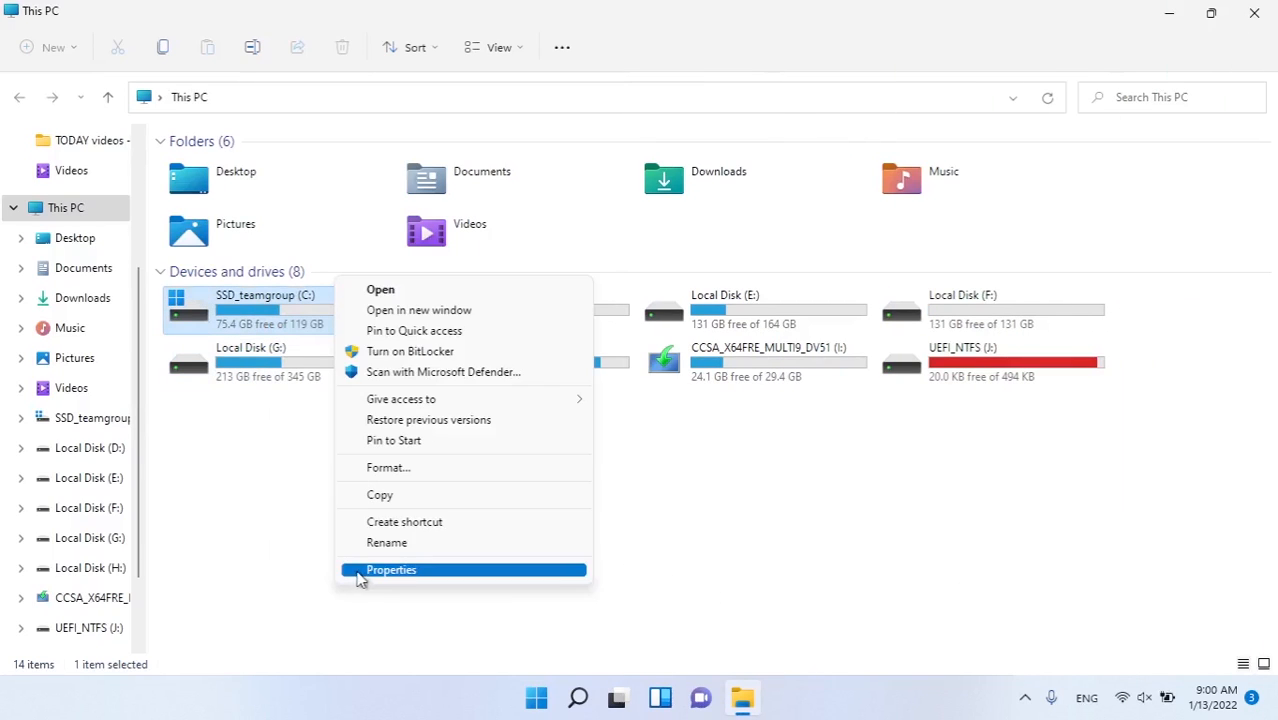
click(422, 570)
click(403, 259)
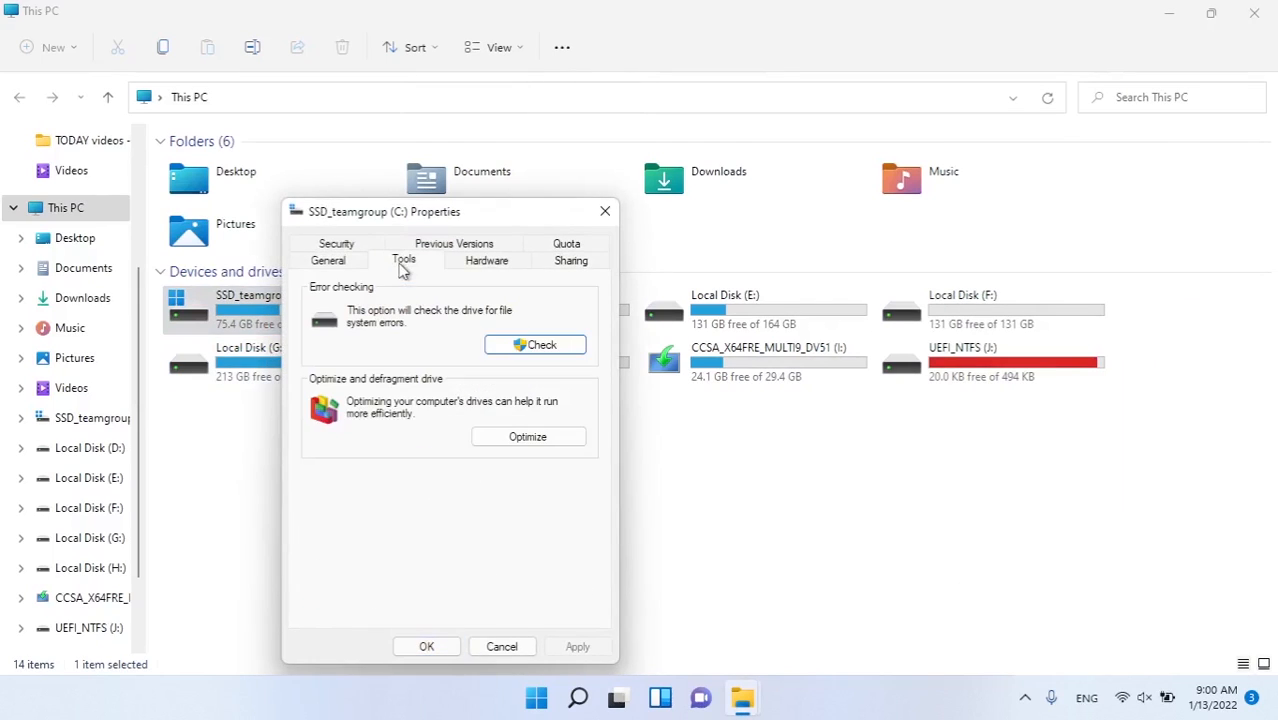
click(505, 350)
click(619, 327)
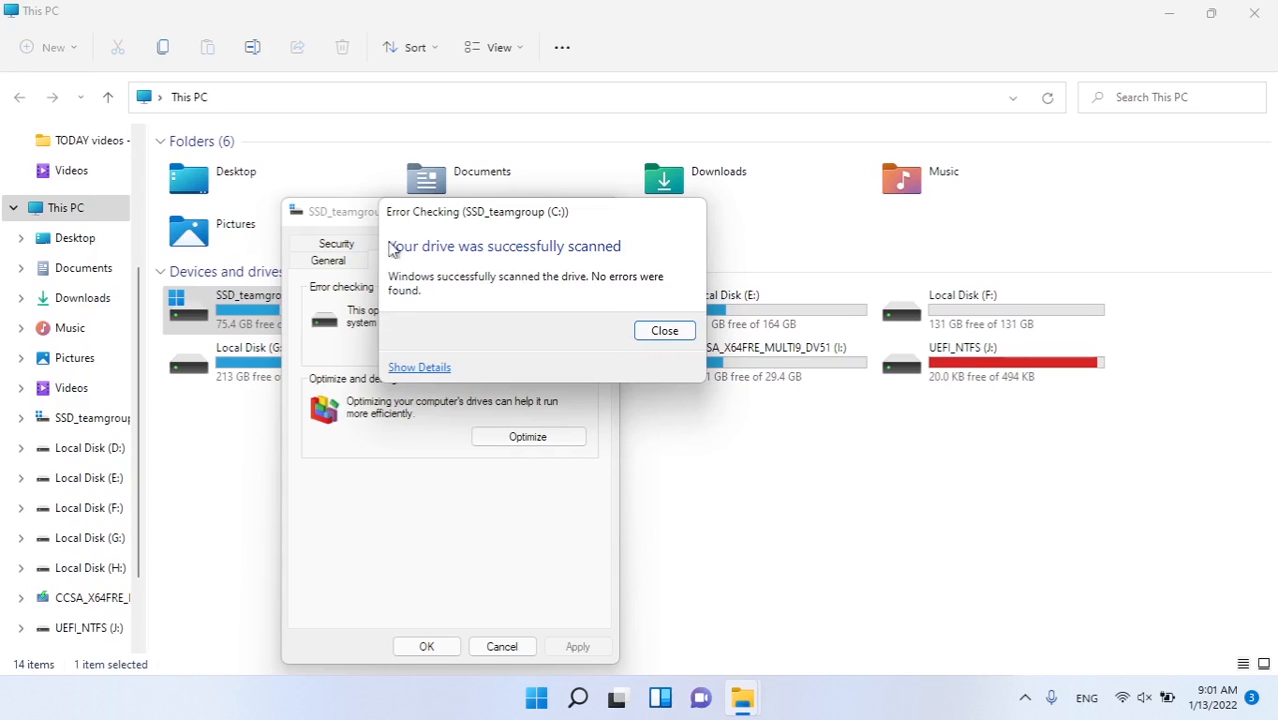
click(665, 331)
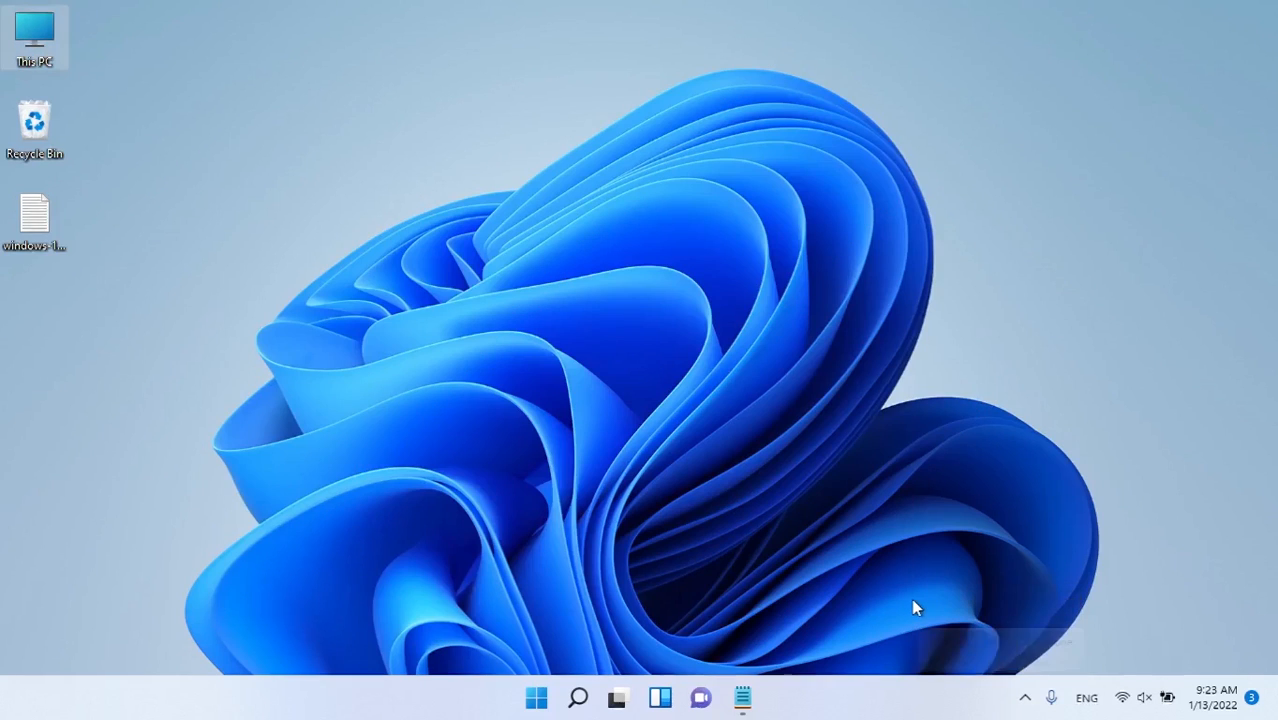
Open Command Prompt as administrator and start diskpart
key(super)
text(cmd)
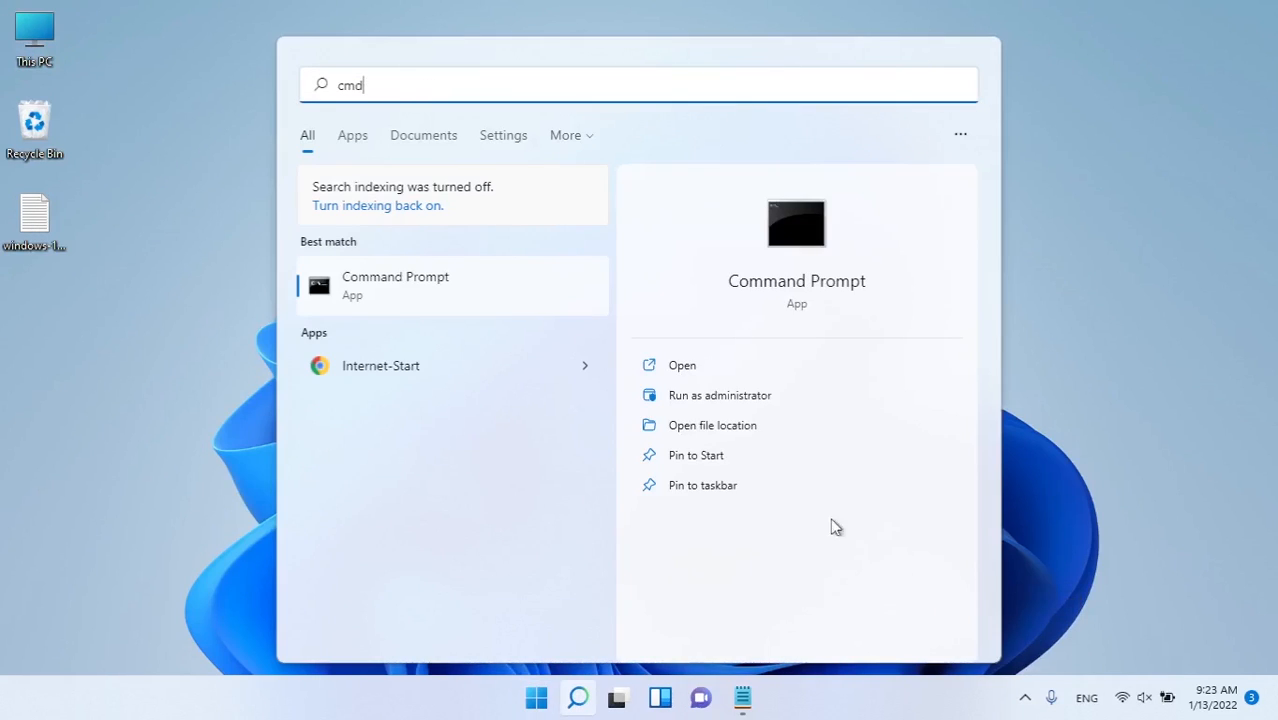
click(706, 396)
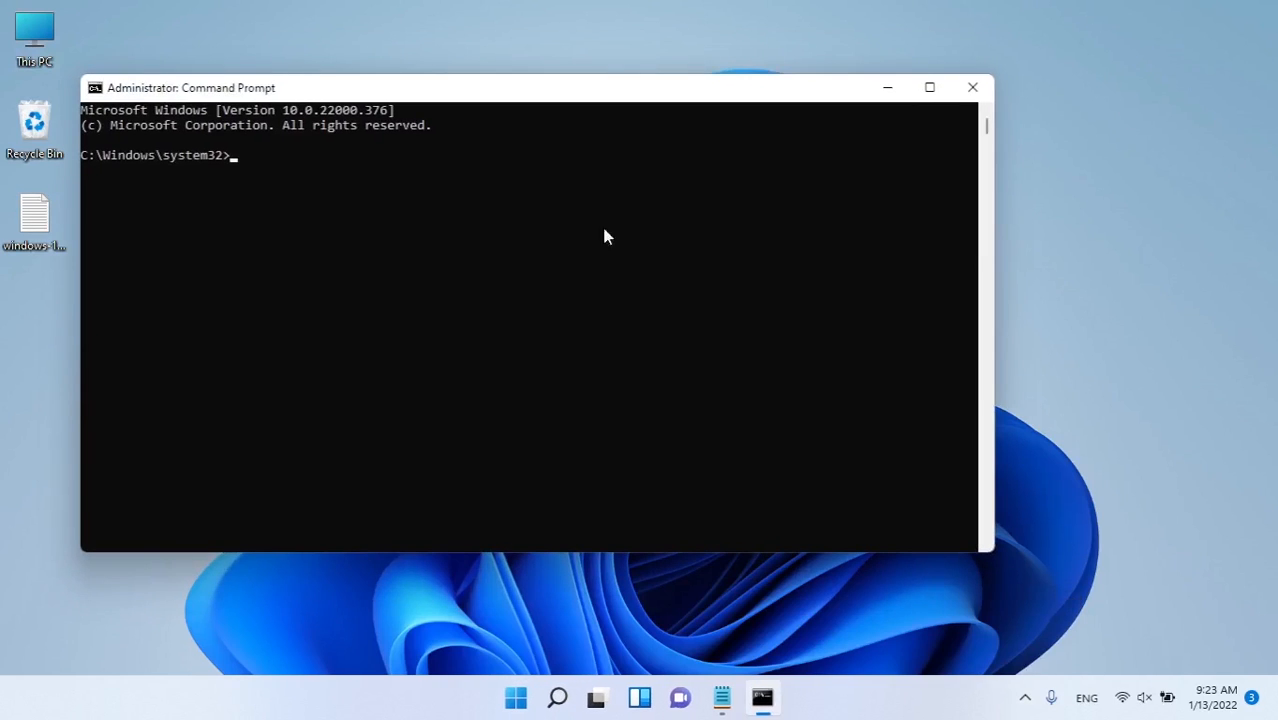
click(588, 246)
text(diskpart)
key(Return)
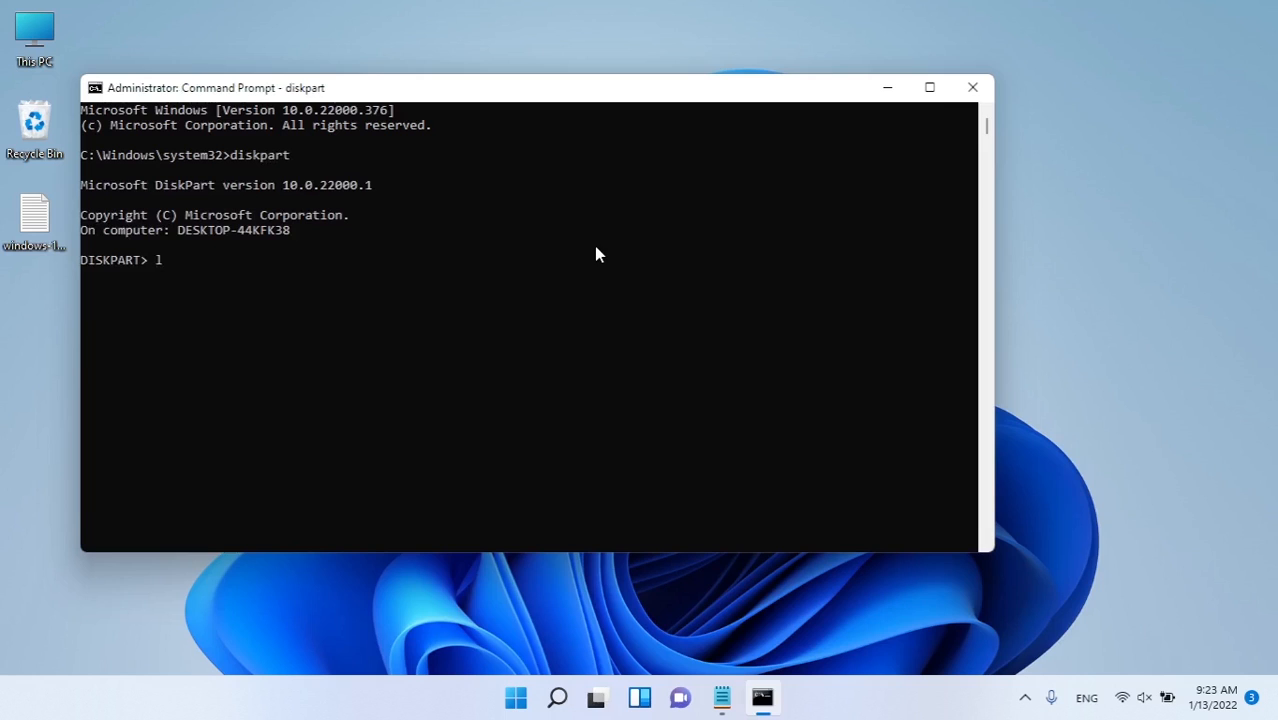
Try to list the disks with the listdisk command and look through the DiskPart output
text(listdisk)
key(Return)
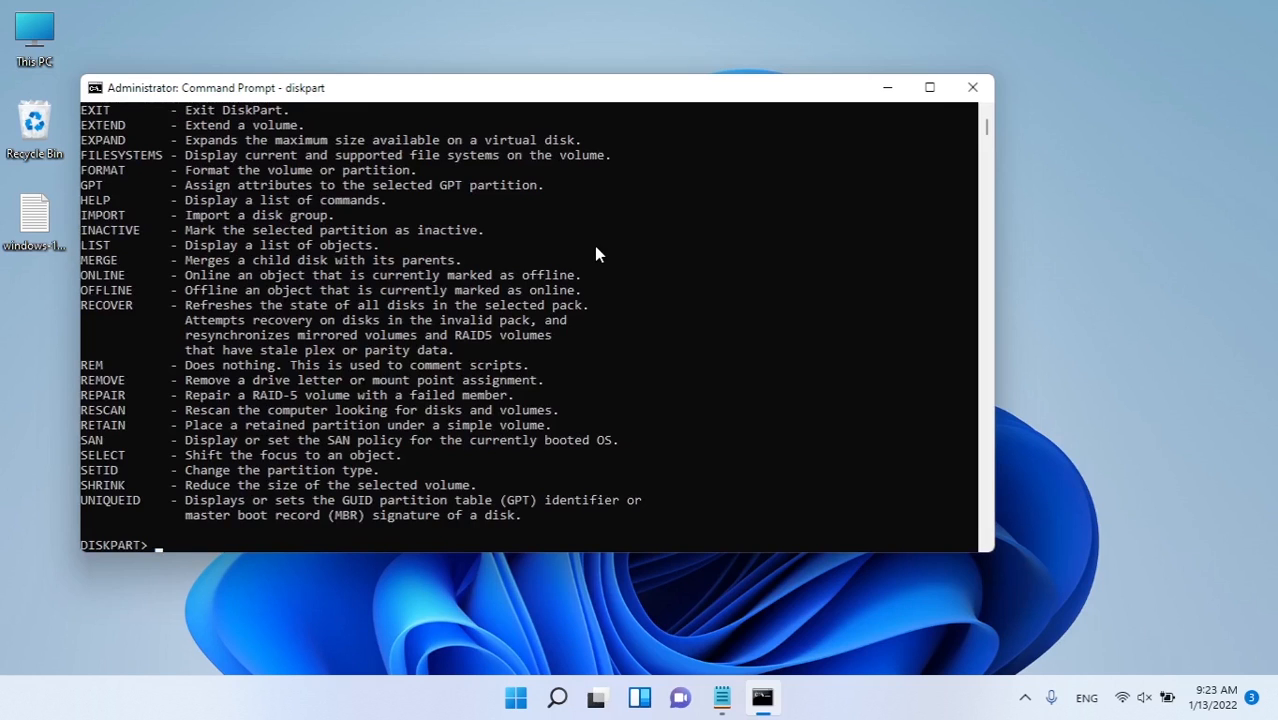
scroll(594, 254, up, 10)
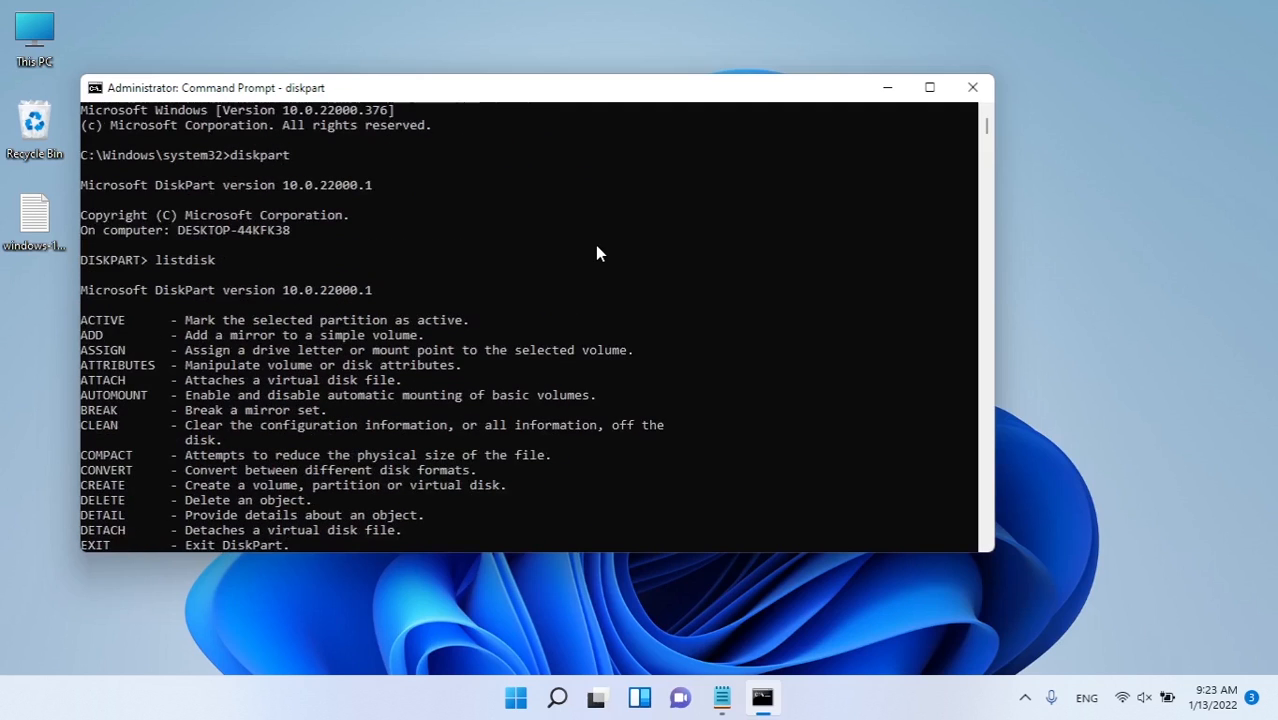
scroll(595, 256, down, 3)
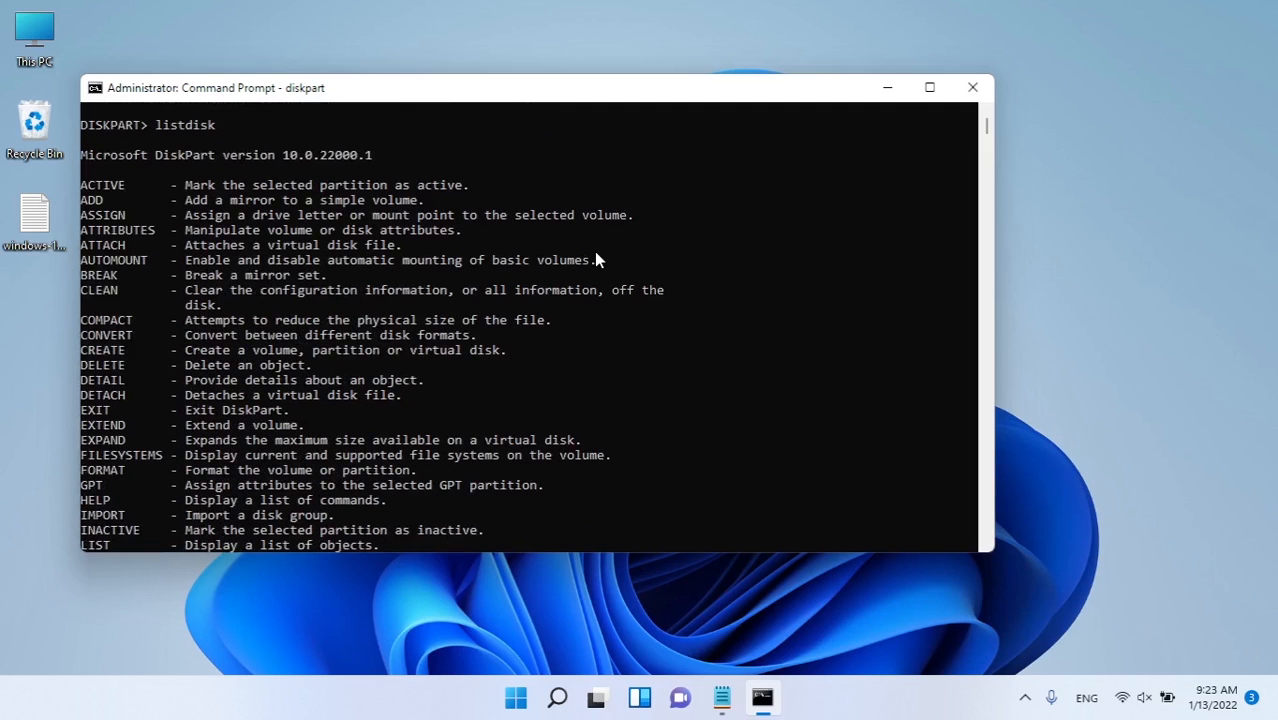
scroll(596, 256, up, 3)
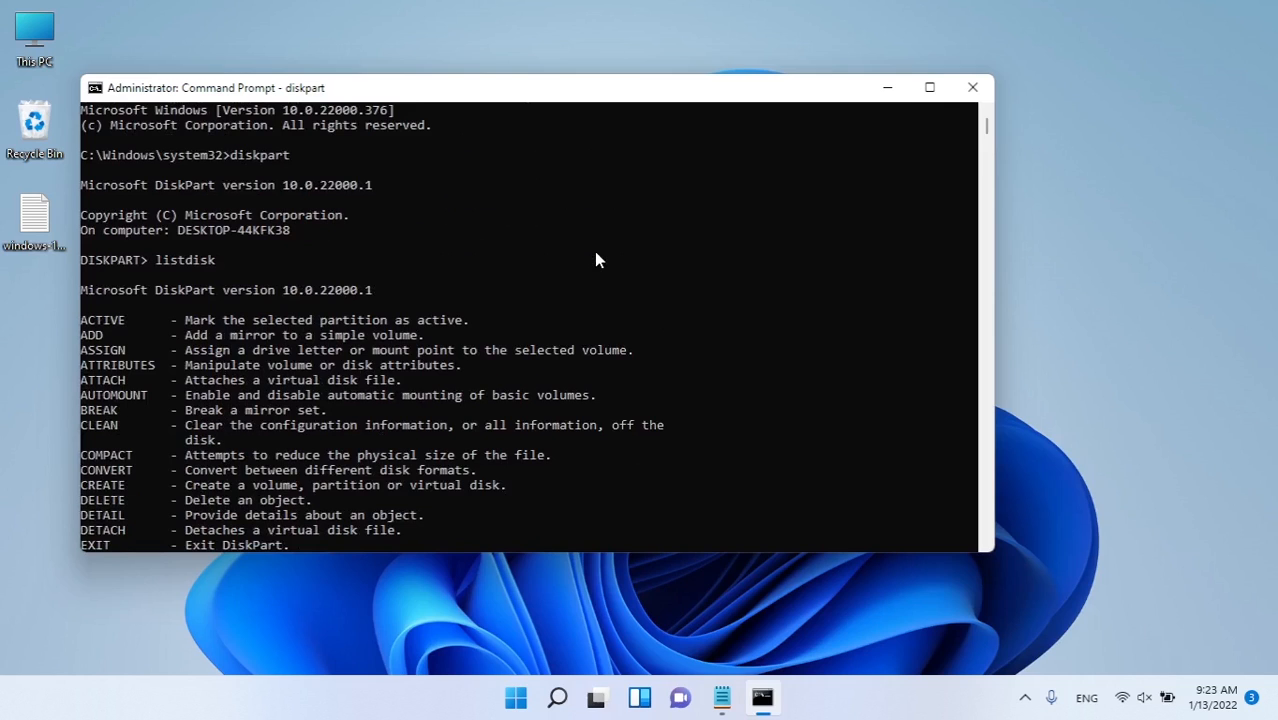
List the available disks with list disk and highlight the Disk 3 row
text(li)
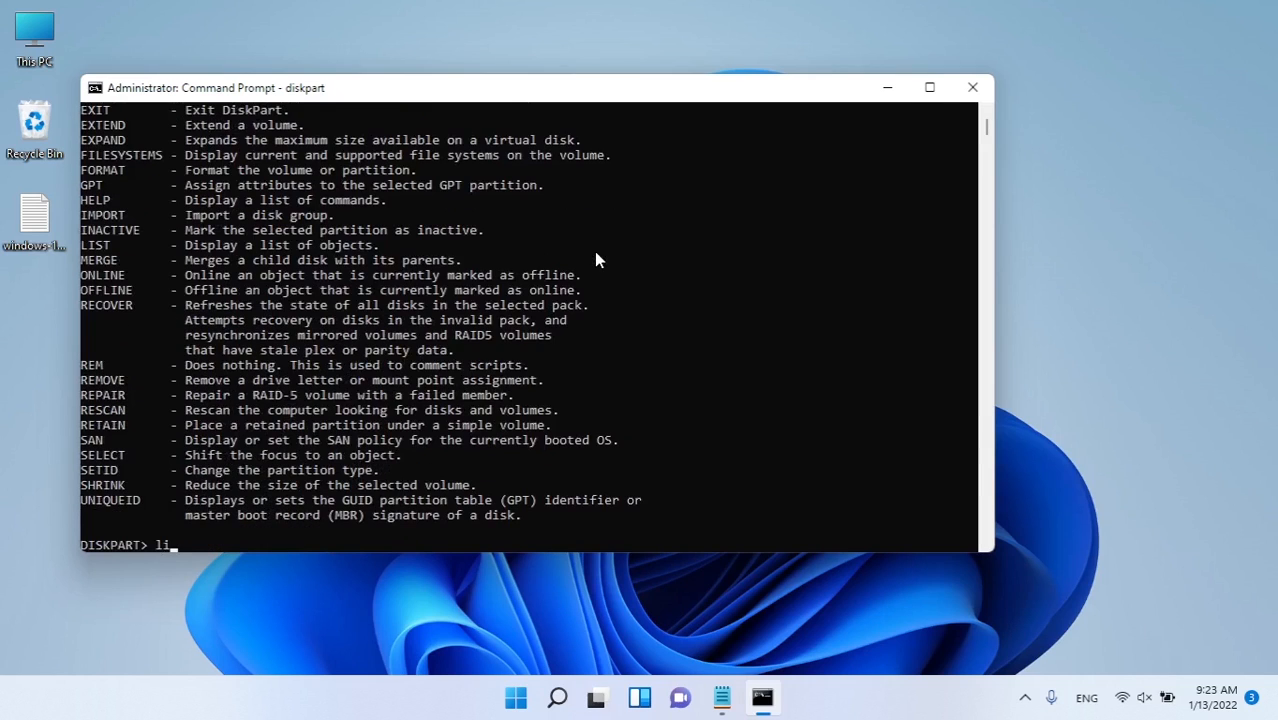
text(st disk)
key(Return)
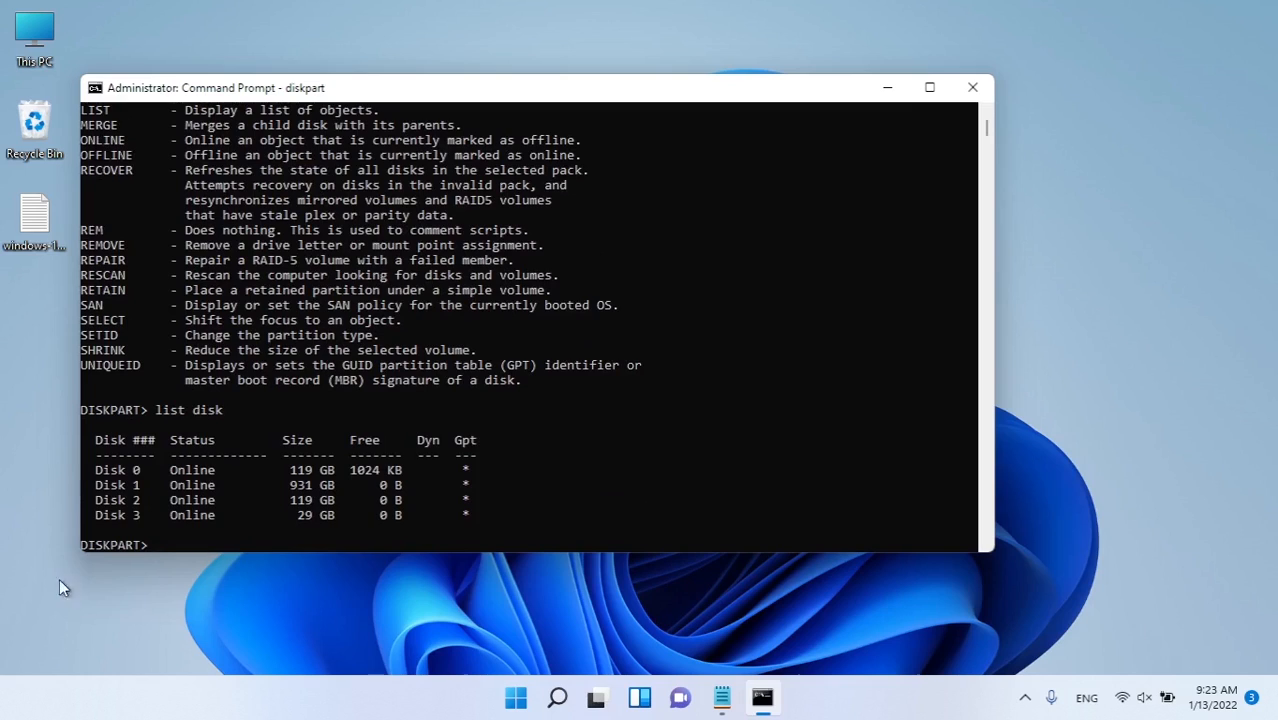
drag(96, 515, 397, 535)
click(358, 547)
Make Disk 3 the active target with select disk 3 and check its row in the disk list
text(selete)
key(BackSpace)
key(BackSpace)
key(BackSpace)
key(BackSpace)
key(BackSpace)
text(elect disk 3)
key(Return)
drag(90, 452, 485, 462)
click(290, 540)
Wipe the selected disk with the clean command and check the resulting message
text(clean)
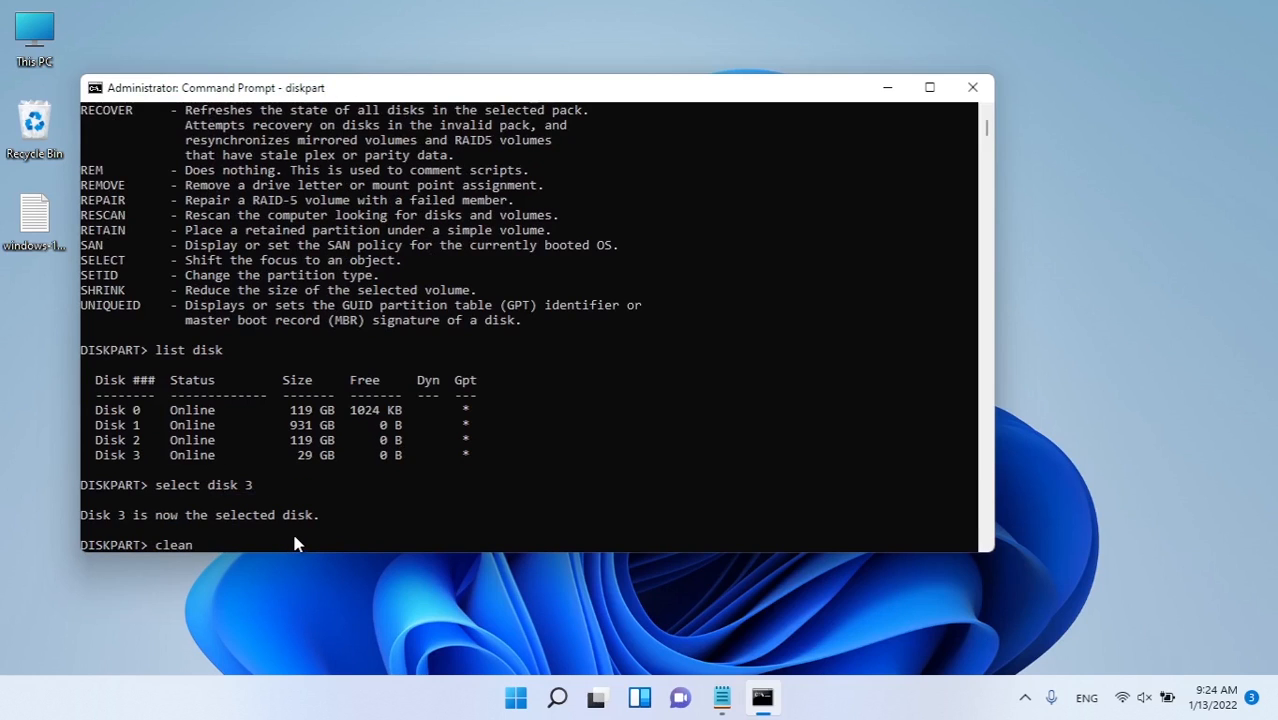
key(Return)
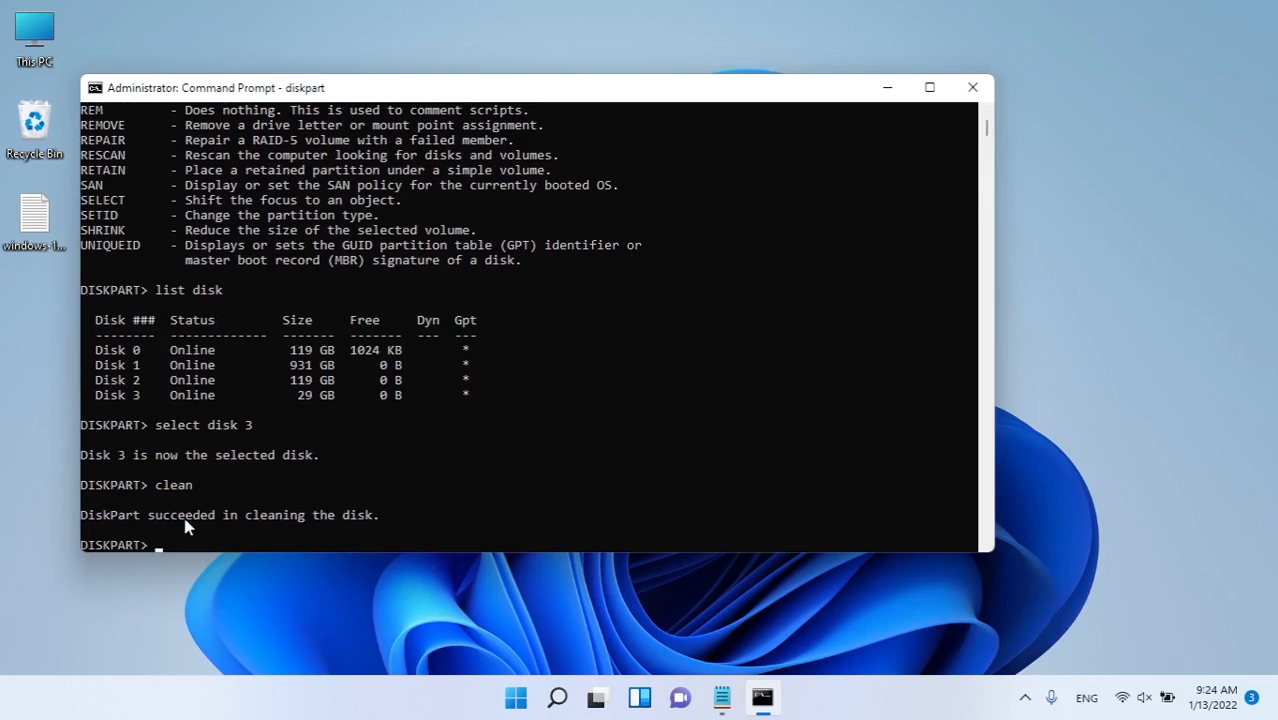
drag(92, 518, 390, 518)
click(330, 528)
Create a primary partition on the cleaned disk with create partition primary and highlight the resulting message
click(167, 544)
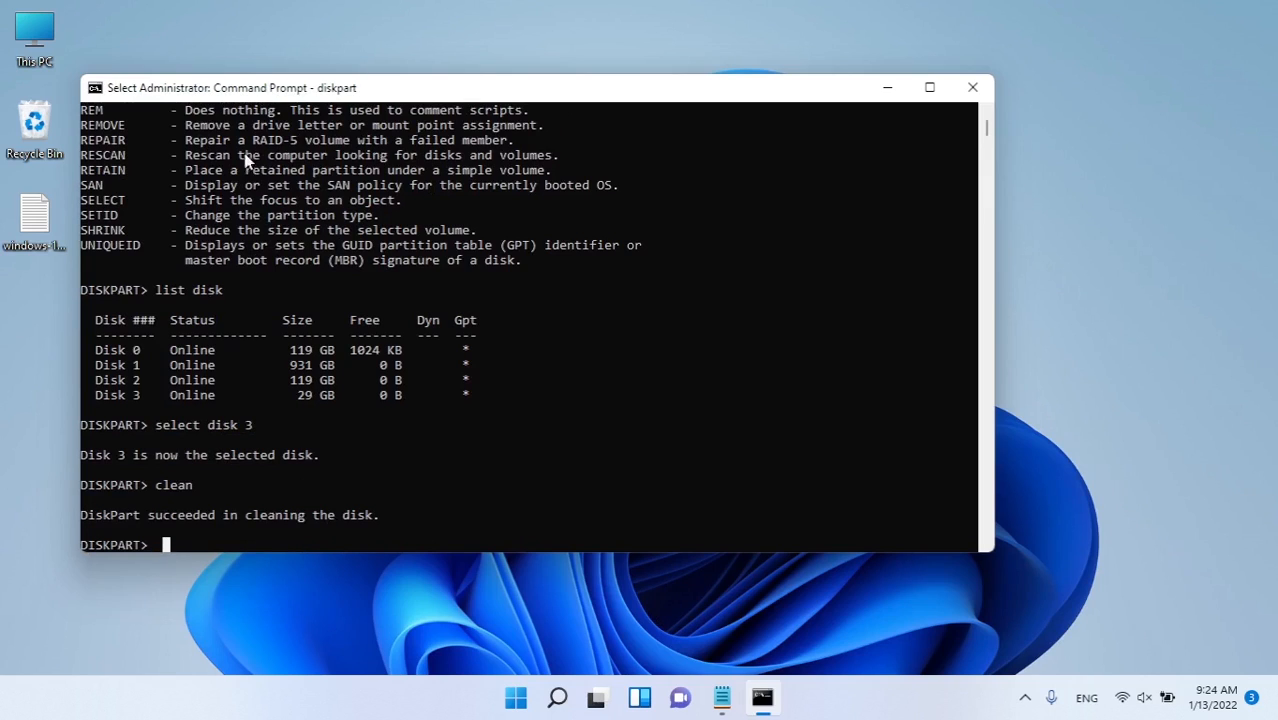
right_click(189, 548)
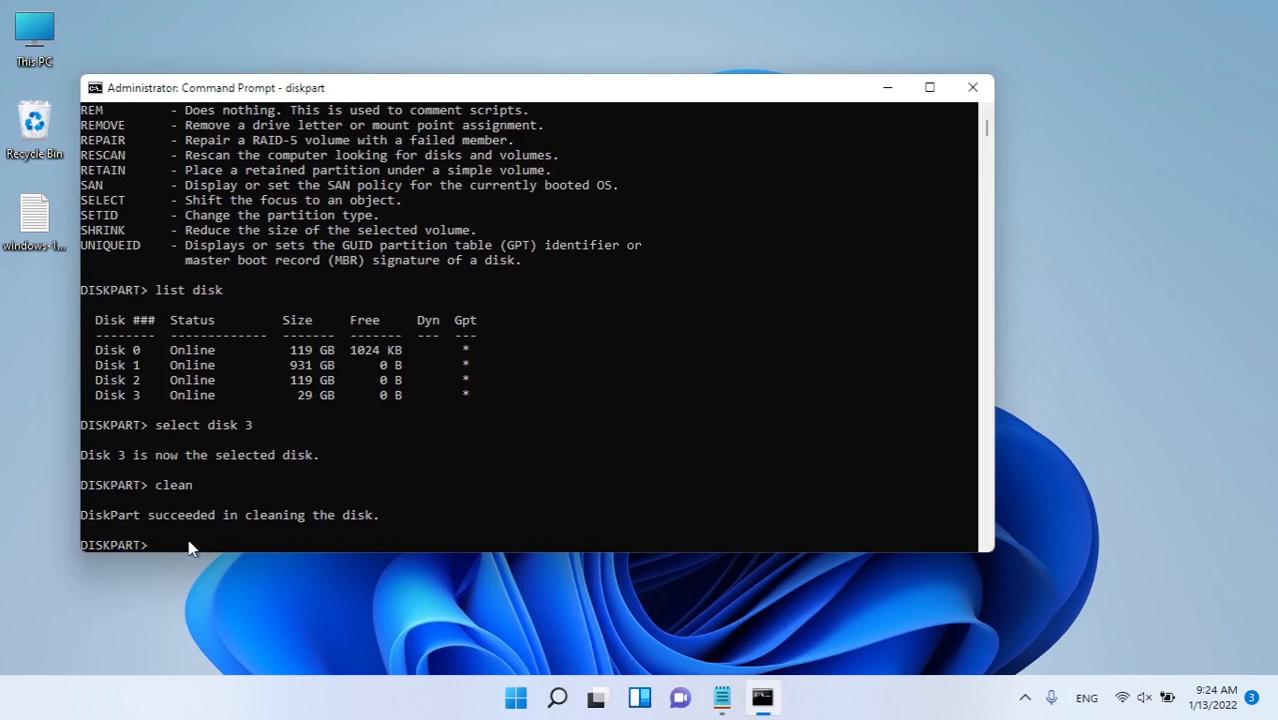
key(super+v)
key(Down)
key(Return)
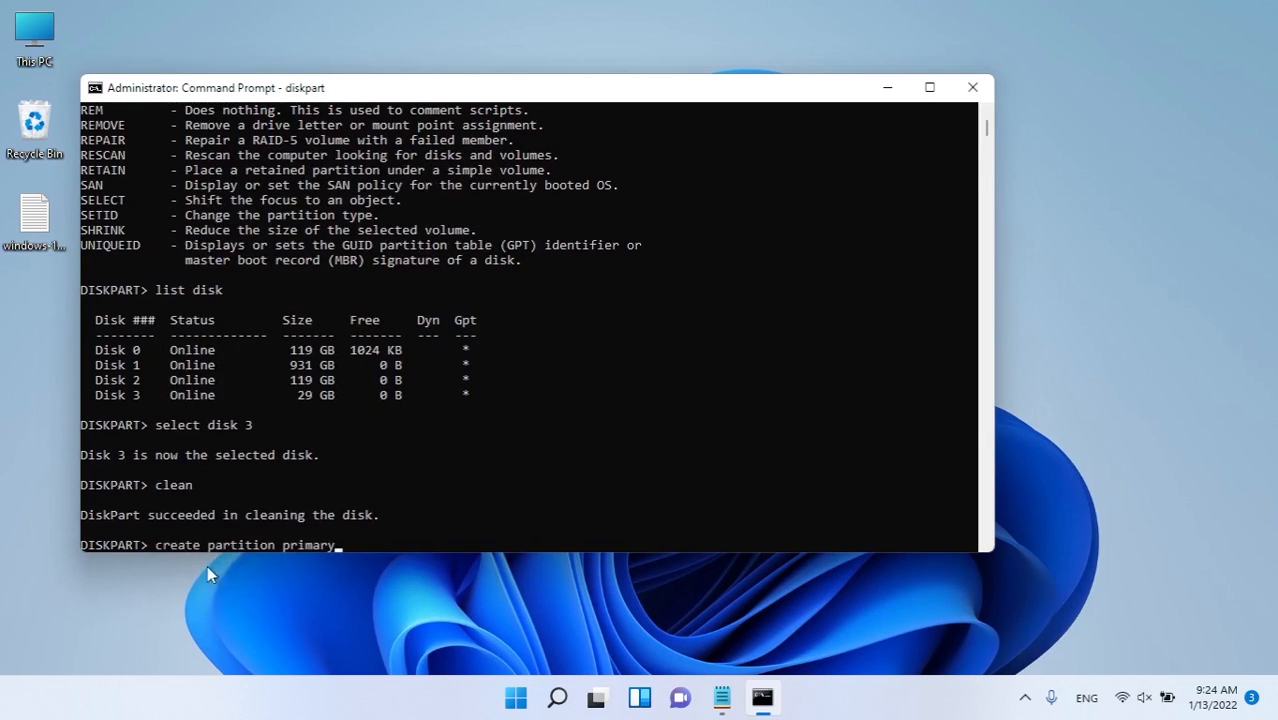
key(Return)
click(85, 520)
drag(85, 520, 485, 532)
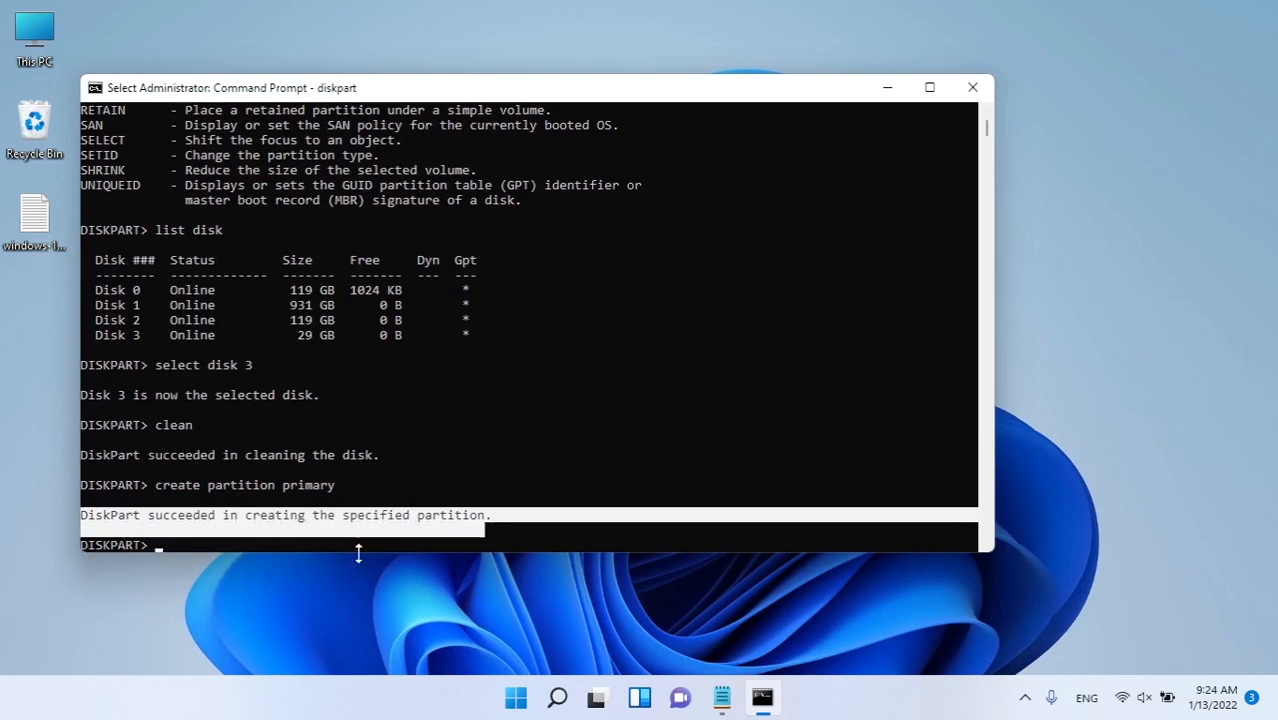
Delete the two blank entries around the format fs=ntfs quick entry from the clipboard history
click(250, 550)
right_click(169, 543)
key(super+v)
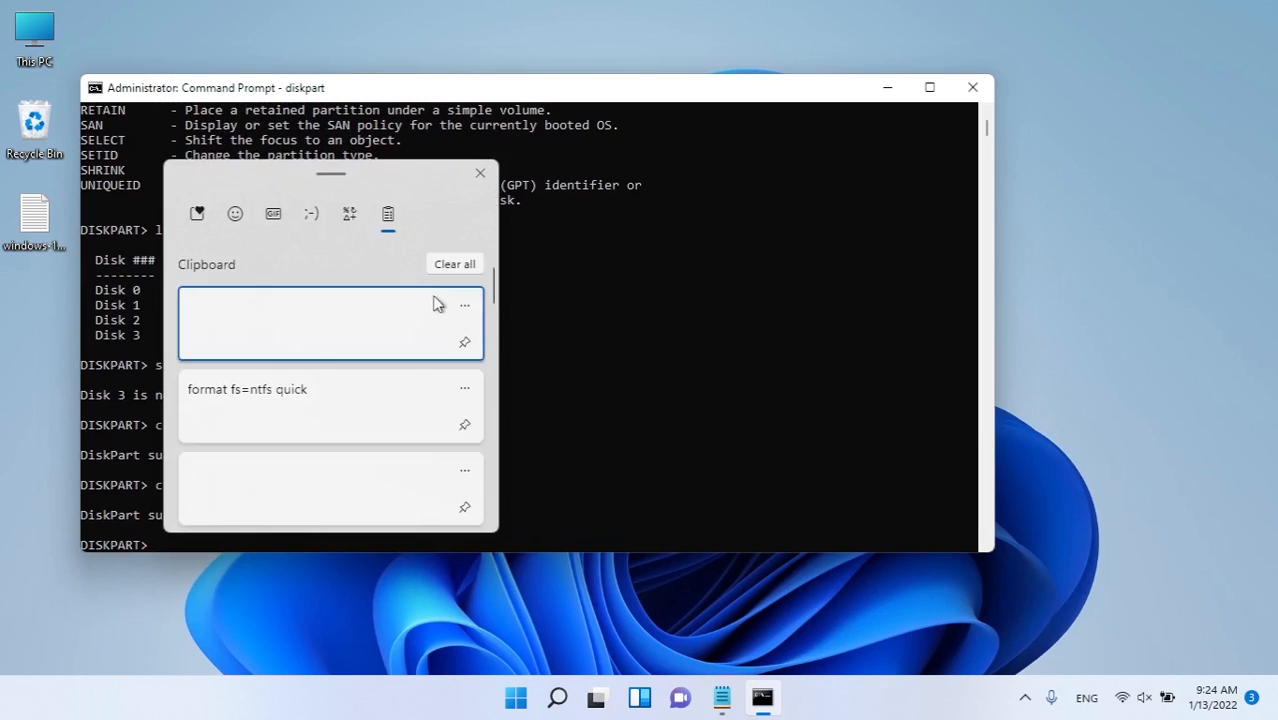
click(464, 305)
click(445, 323)
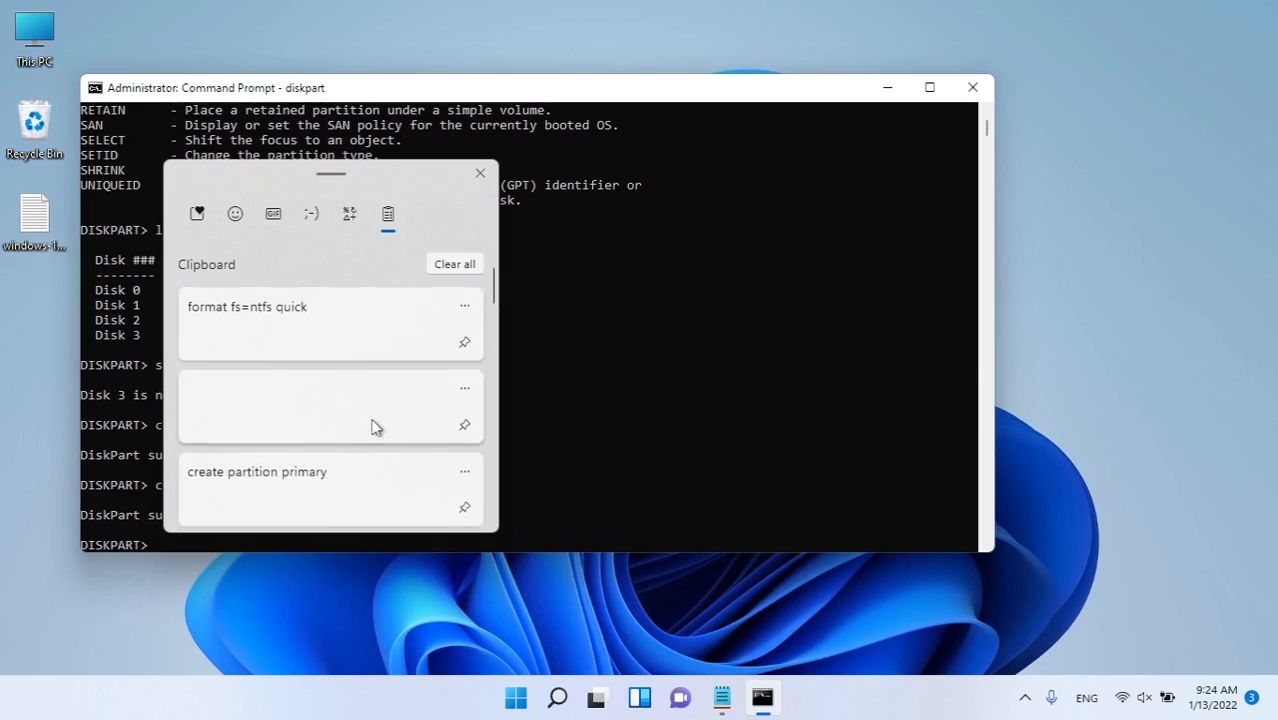
click(465, 390)
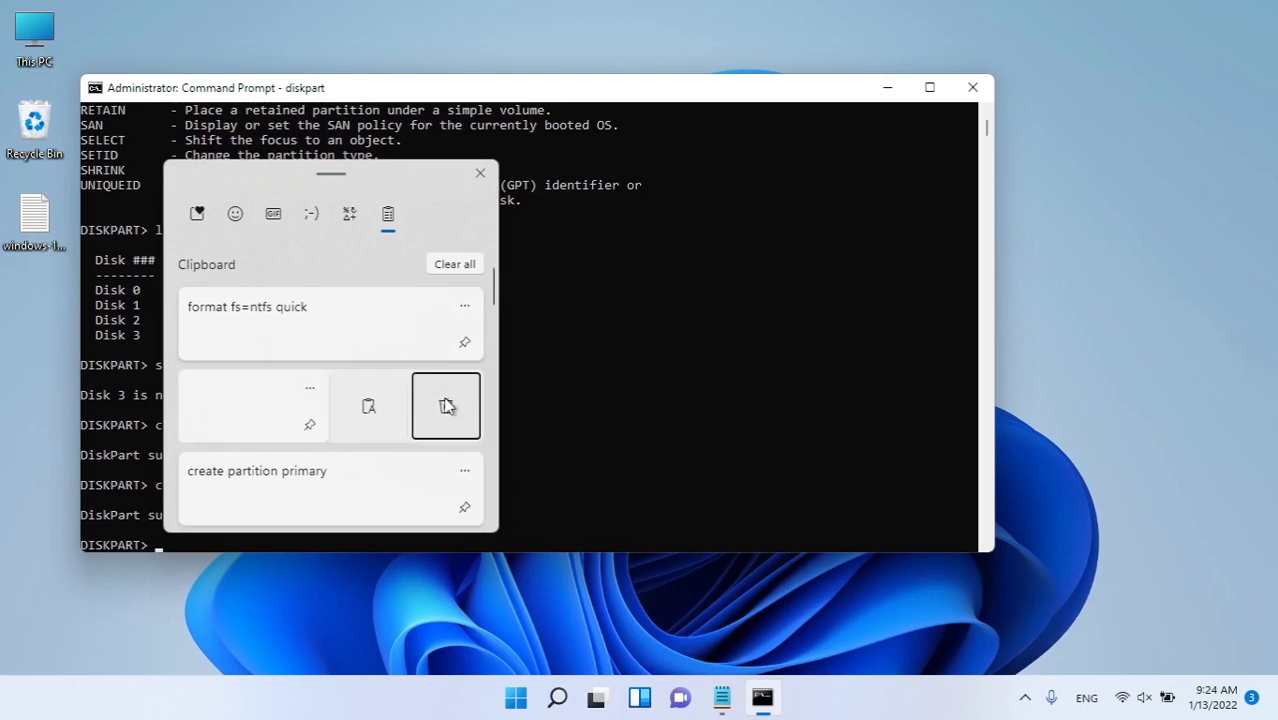
click(445, 405)
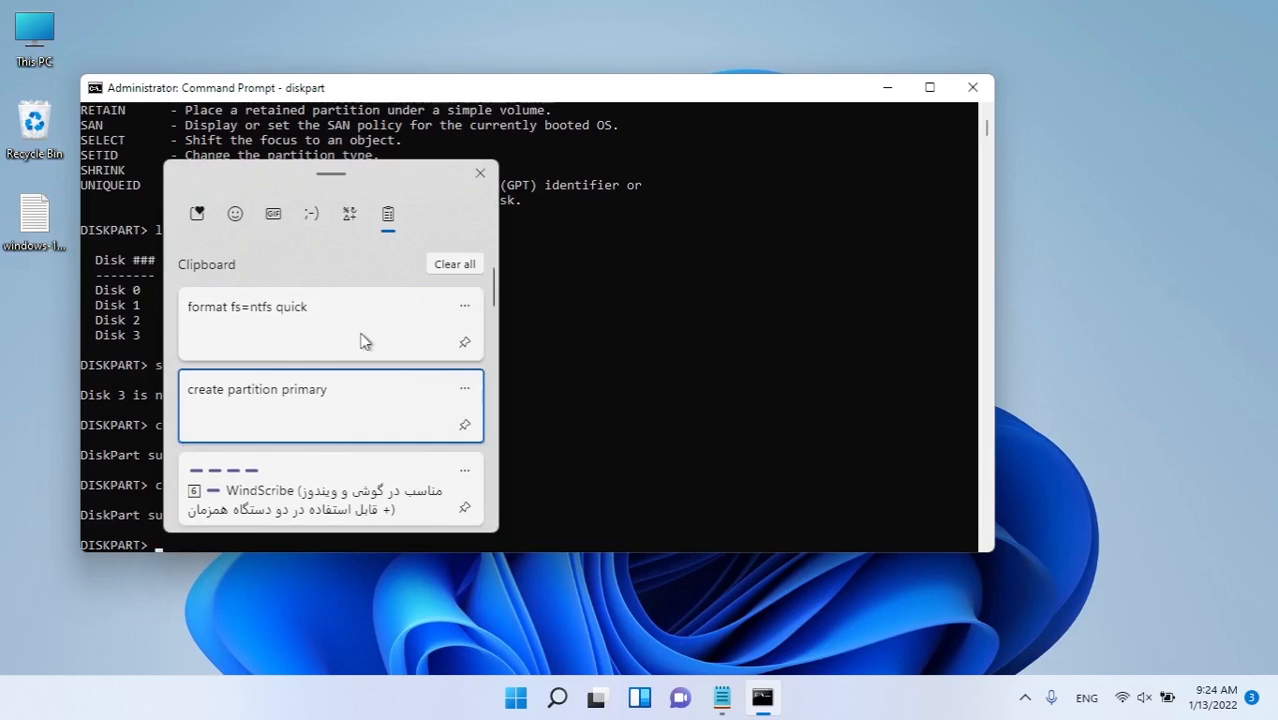
Format the new partition with the stored command format fs=ntfs quick and highlight the resulting message
click(365, 338)
key(Return)
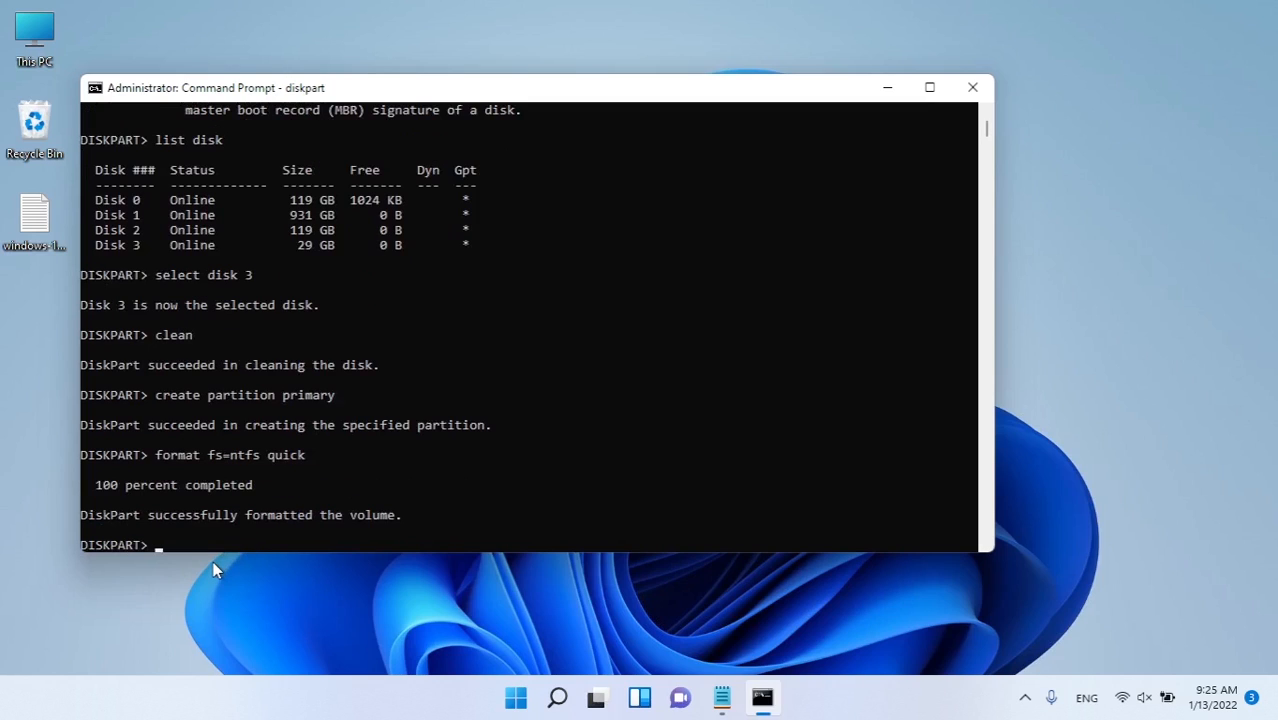
drag(150, 515, 402, 515)
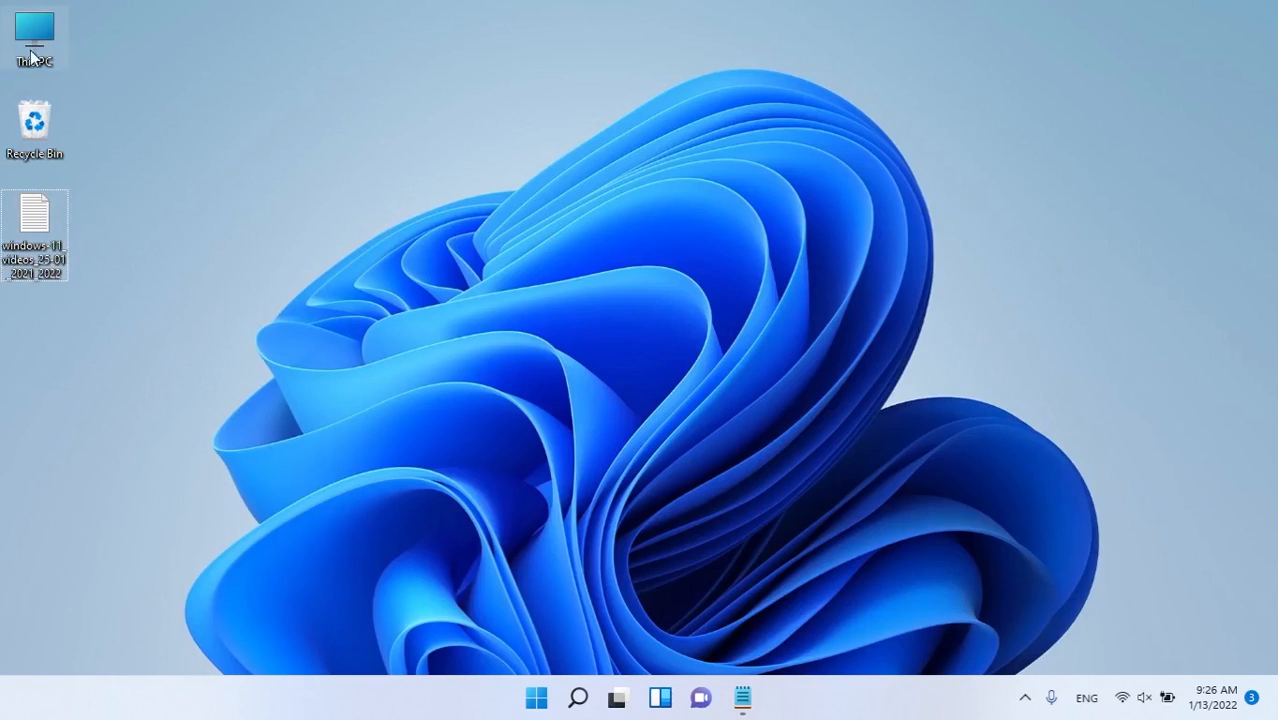
Switch to Device Manager, maximize it and expand the Disk drives category
right_click(36, 41)
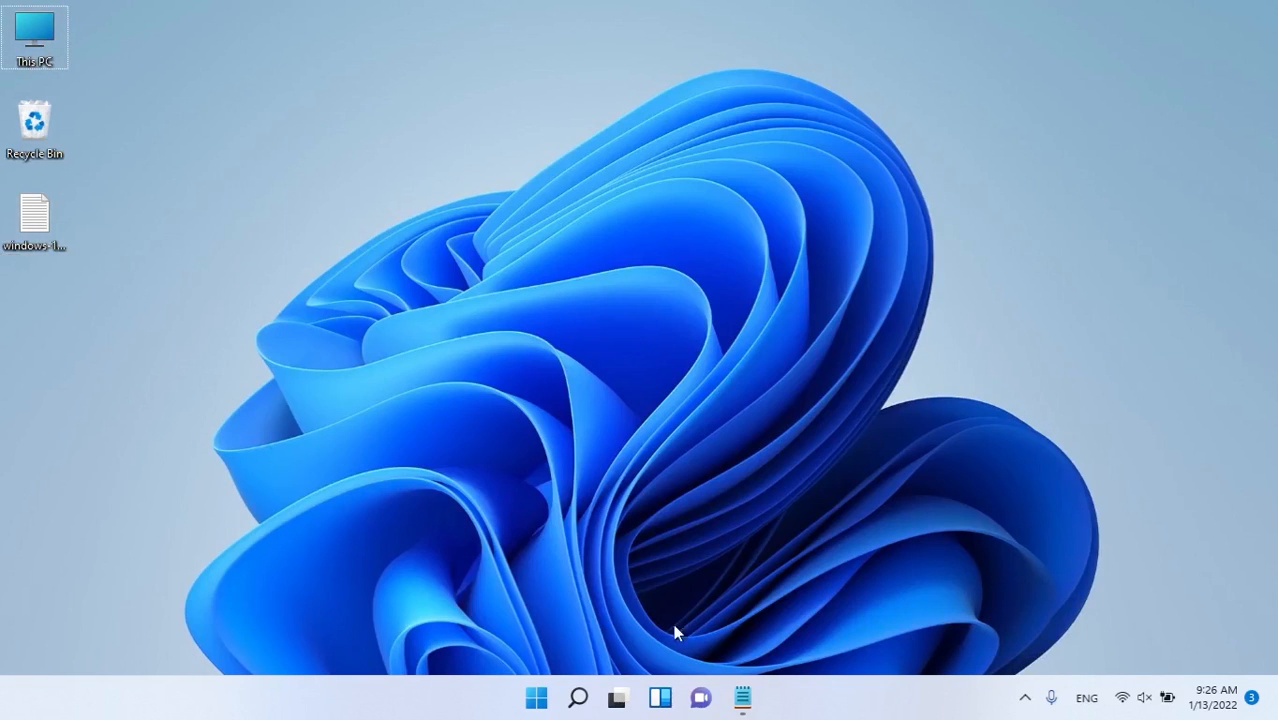
click(536, 697)
text(de)
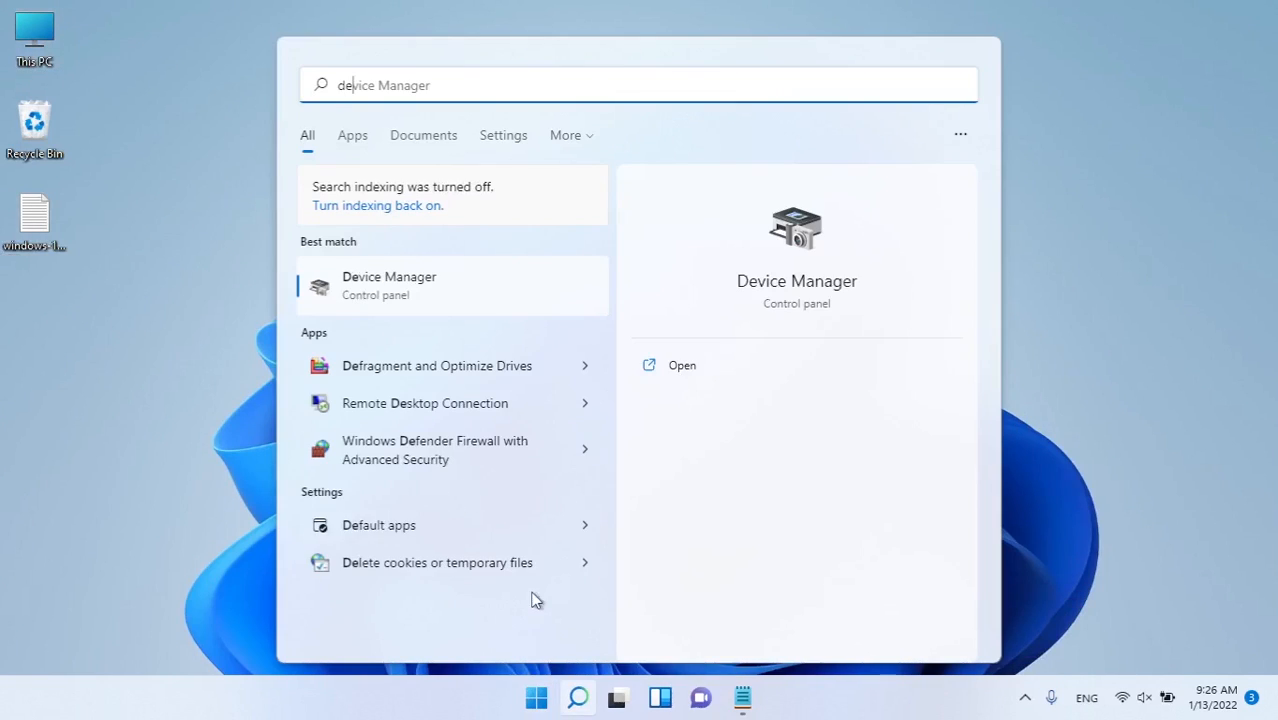
click(401, 288)
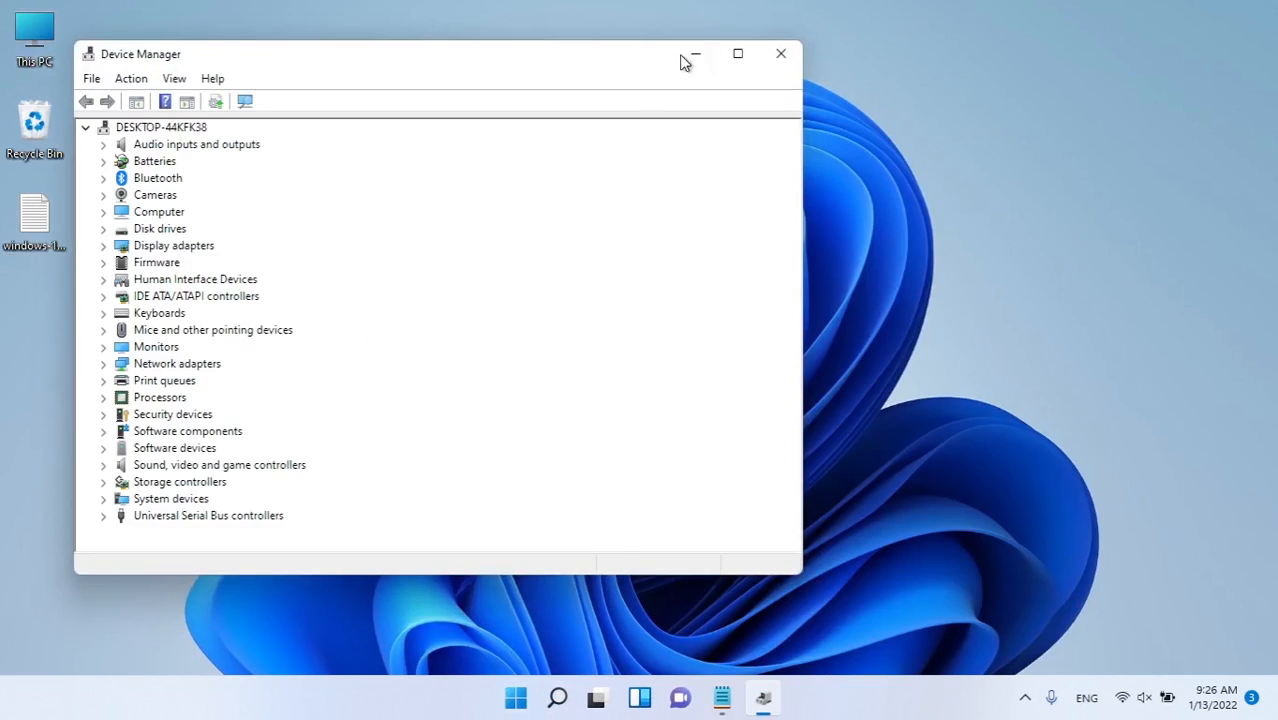
click(738, 53)
click(29, 183)
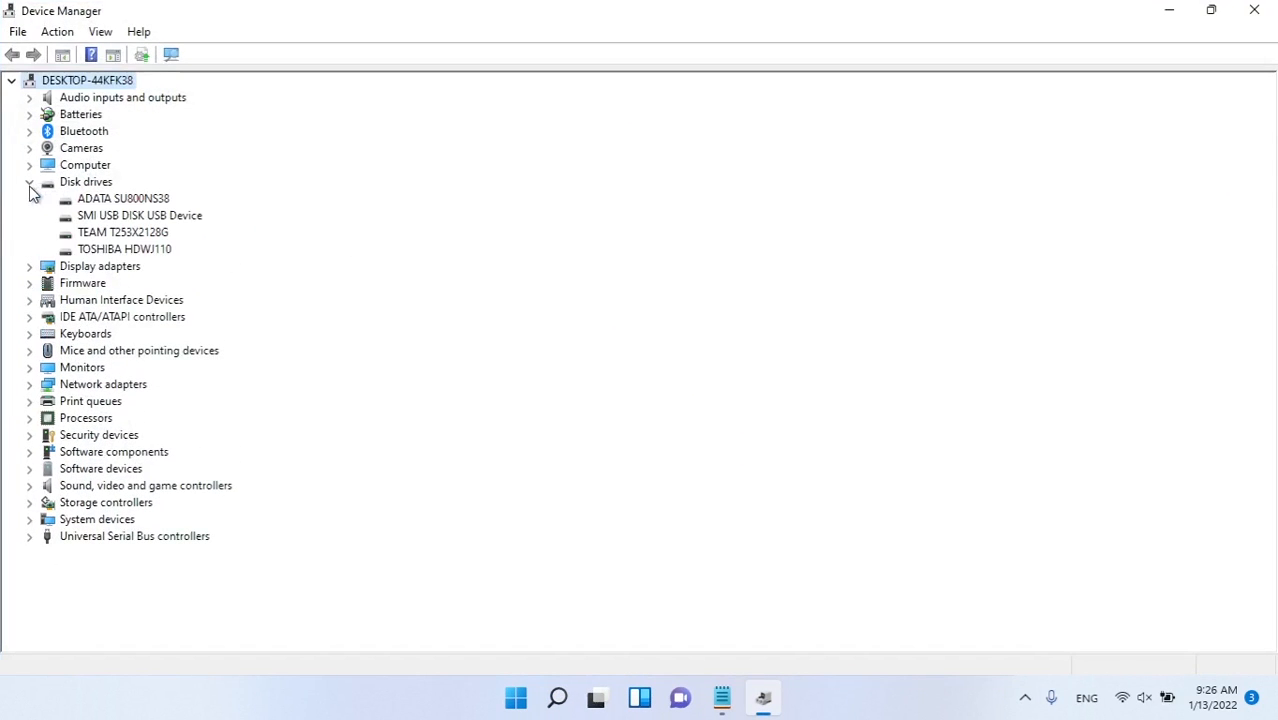
Update the driver of the SMI USB DISK USB Device by searching automatically for drivers
click(138, 216)
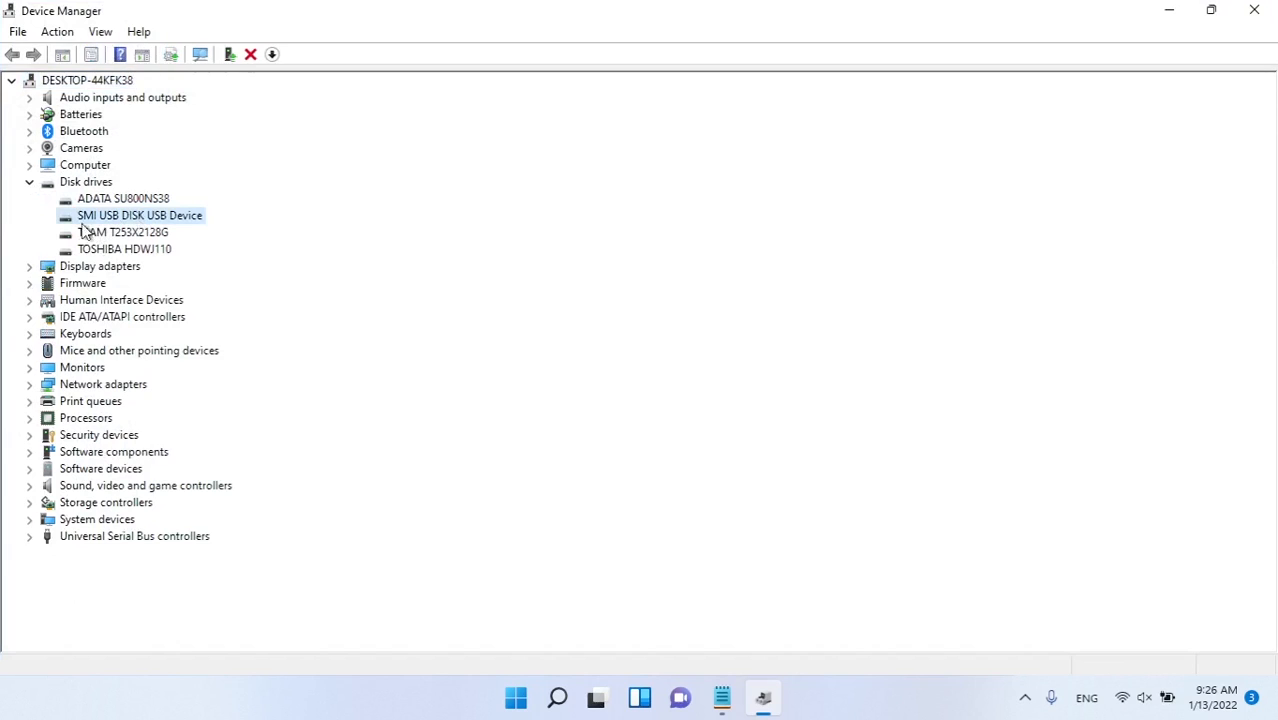
right_click(183, 220)
click(266, 227)
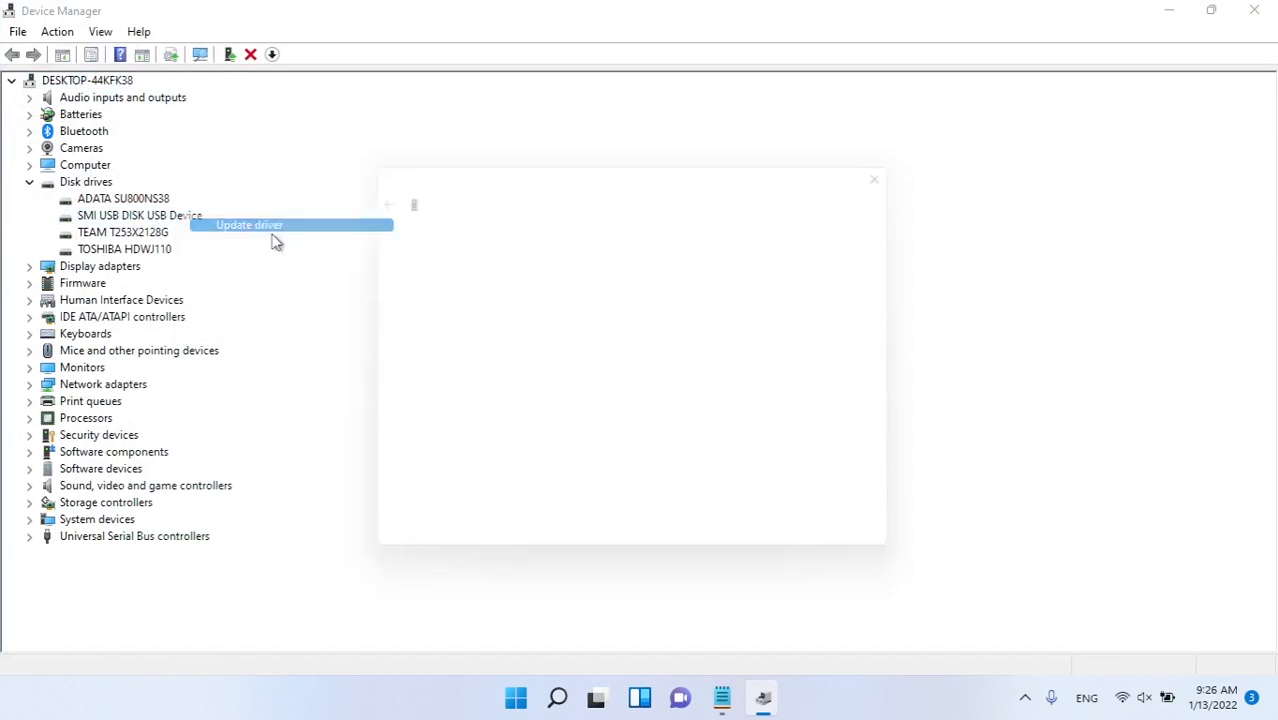
click(474, 316)
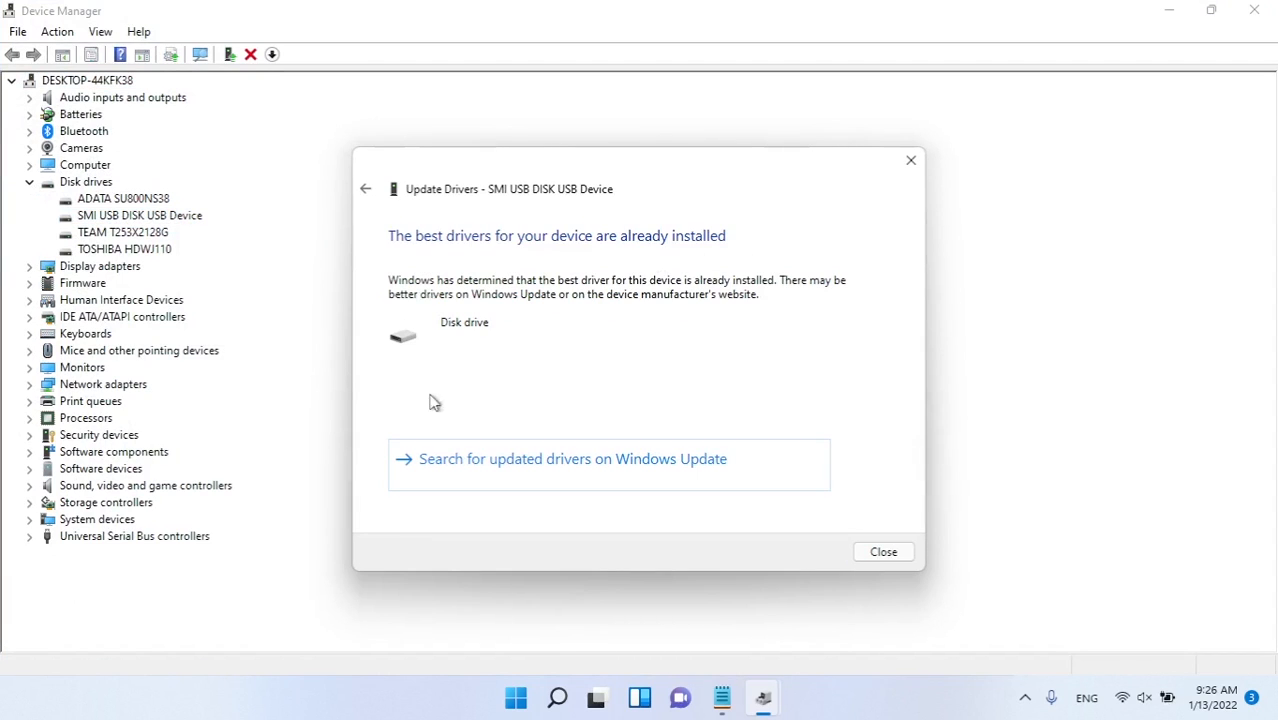
Install a driver for the SMI USB DISK USB Device manually from the list of available drivers on the computer and close the wizard
click(367, 189)
click(496, 408)
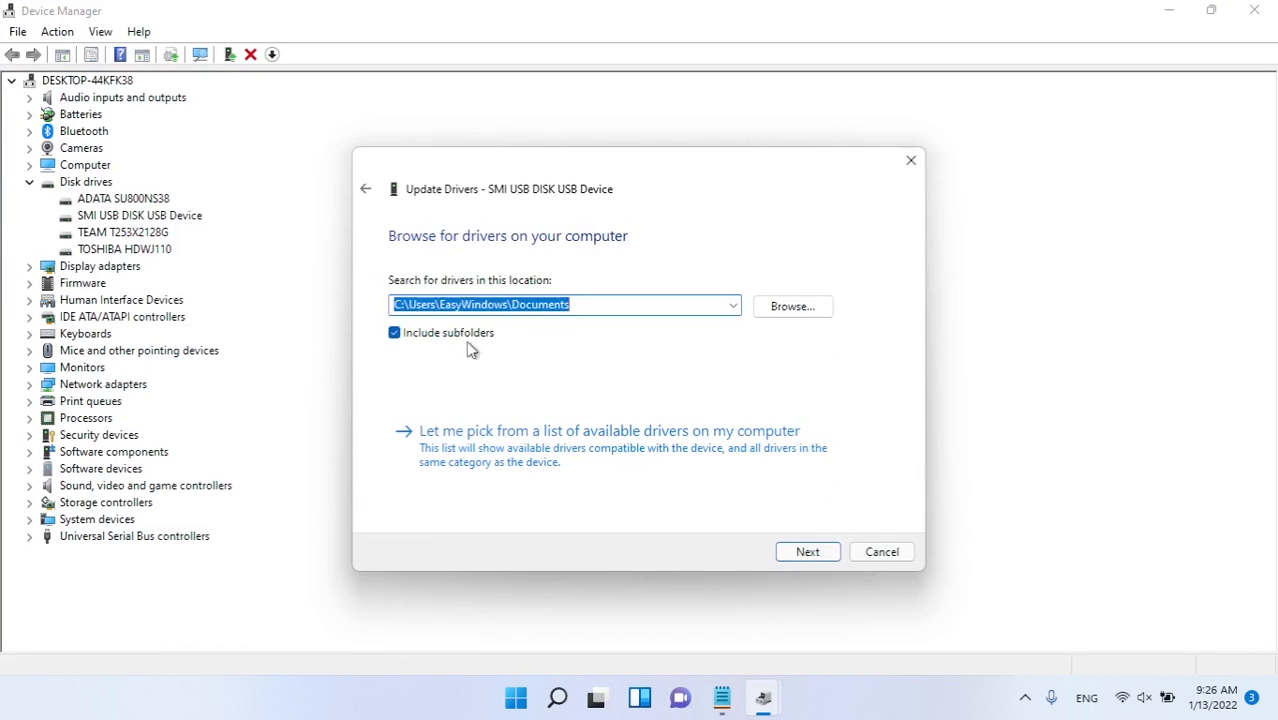
click(483, 431)
double_click(445, 392)
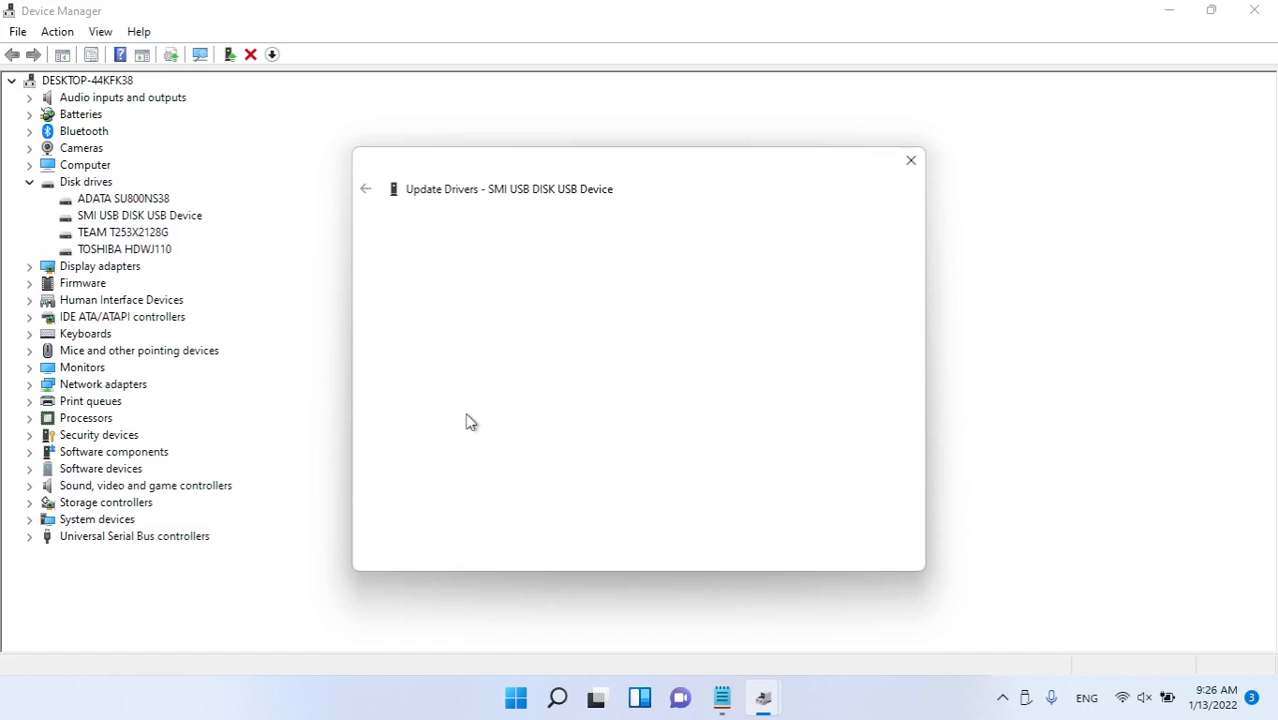
click(870, 551)
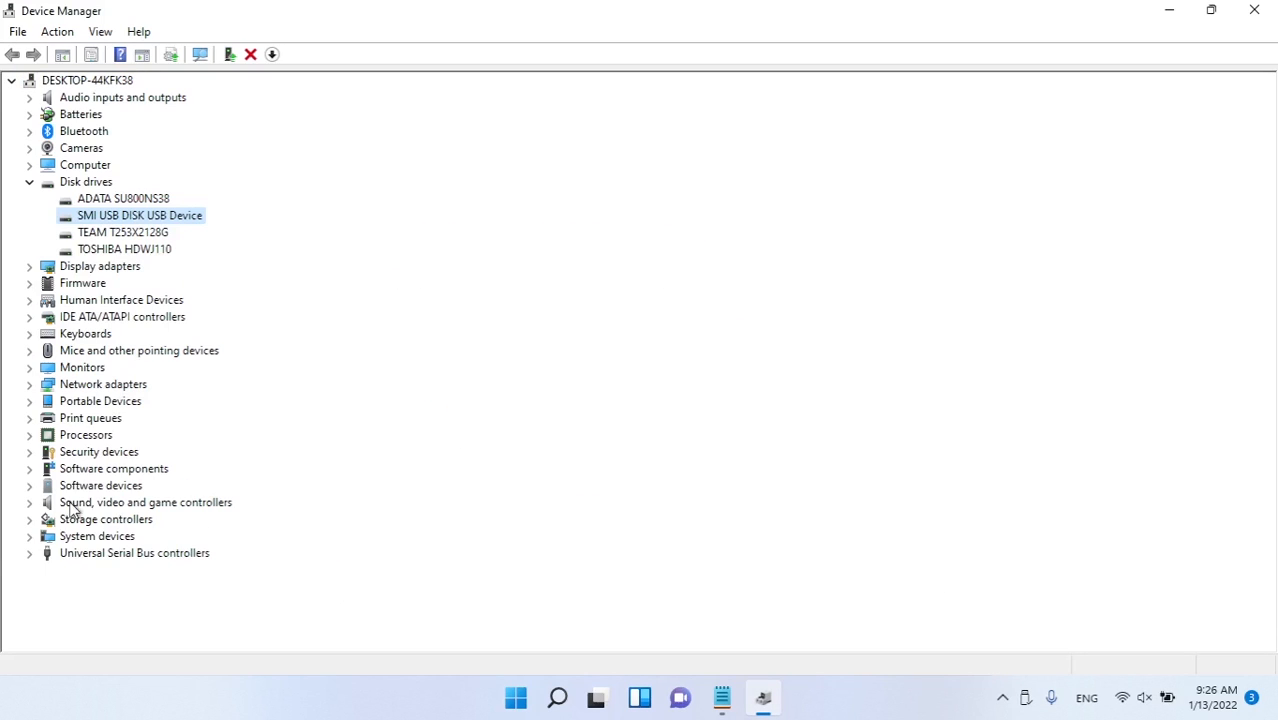
Expand Universal Serial Bus controllers and search automatically for a USB Root Hub (USB 3.0) driver update
click(73, 556)
click(28, 553)
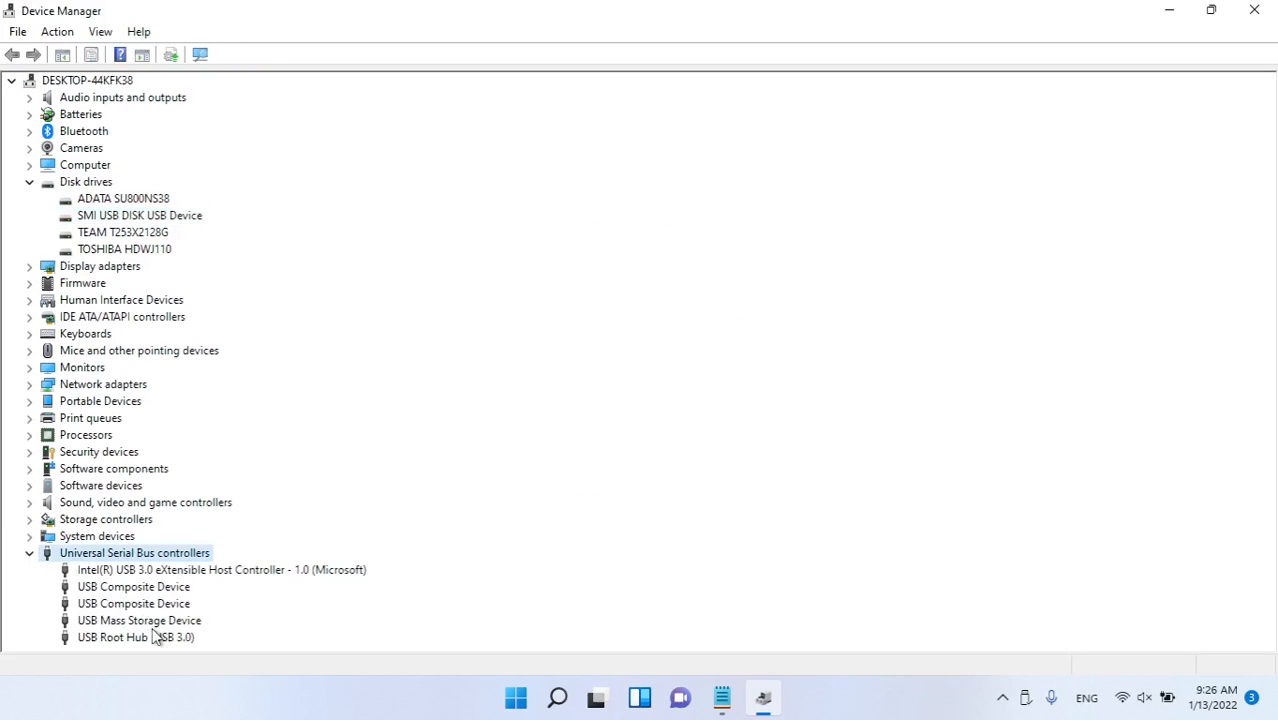
click(152, 637)
right_click(155, 637)
click(214, 538)
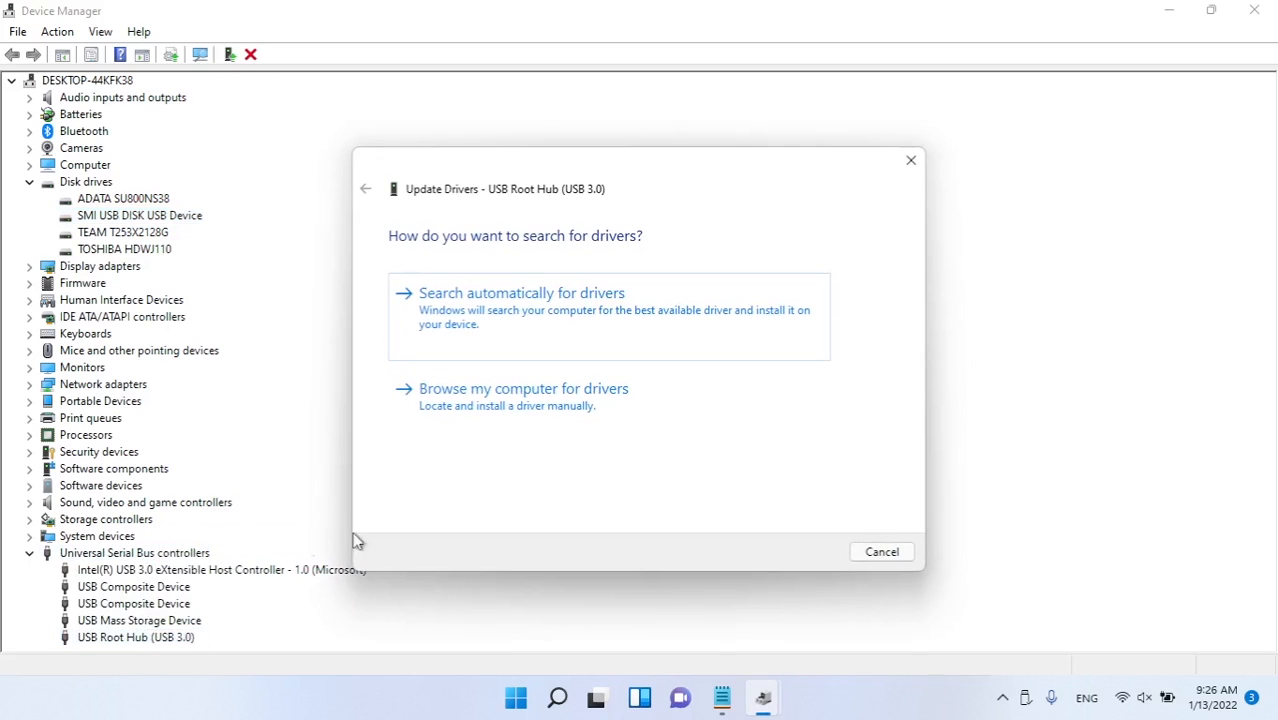
click(495, 345)
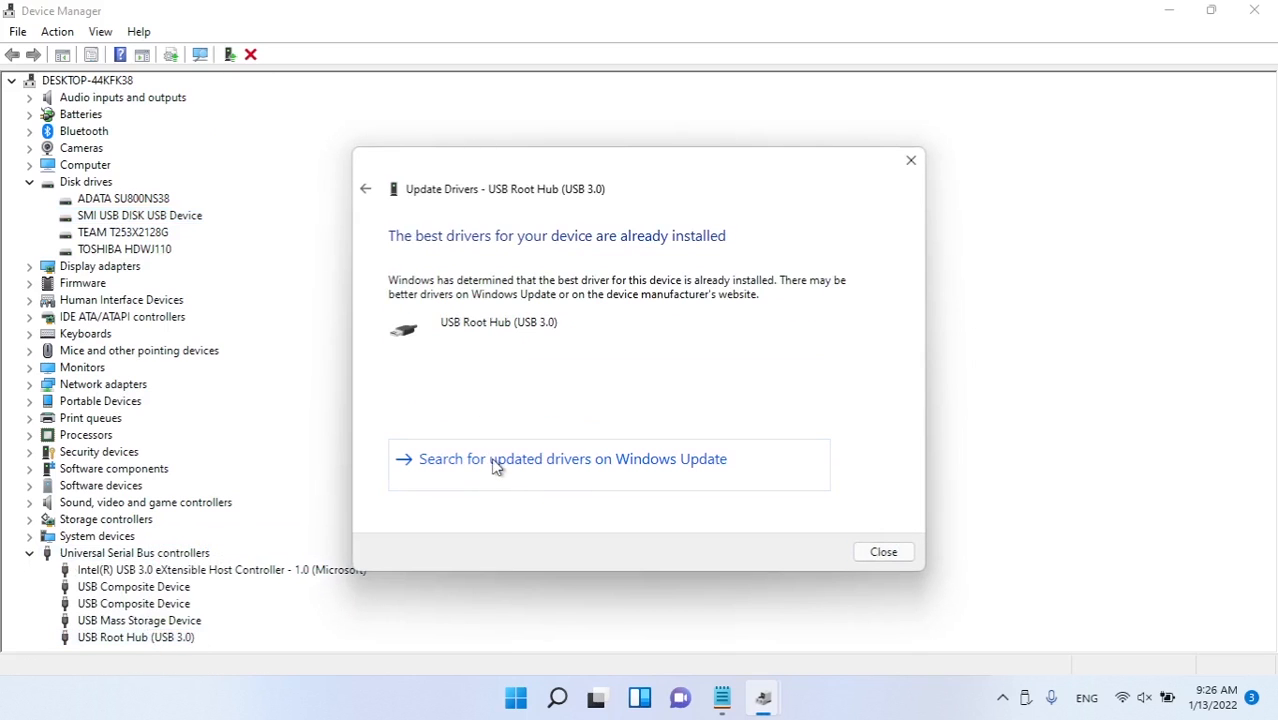
Install the USB Root Hub (USB 3.0) driver manually from the list of available drivers and decline the computer restart
click(365, 189)
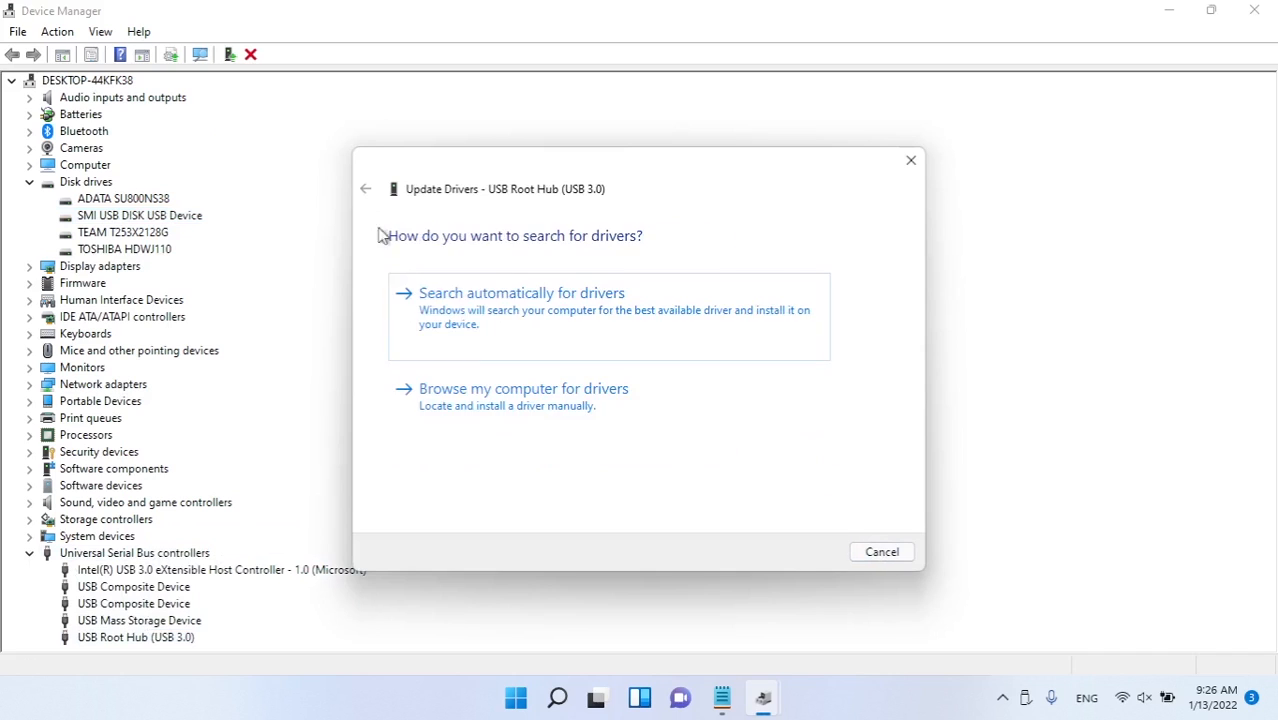
click(485, 408)
click(481, 433)
double_click(470, 390)
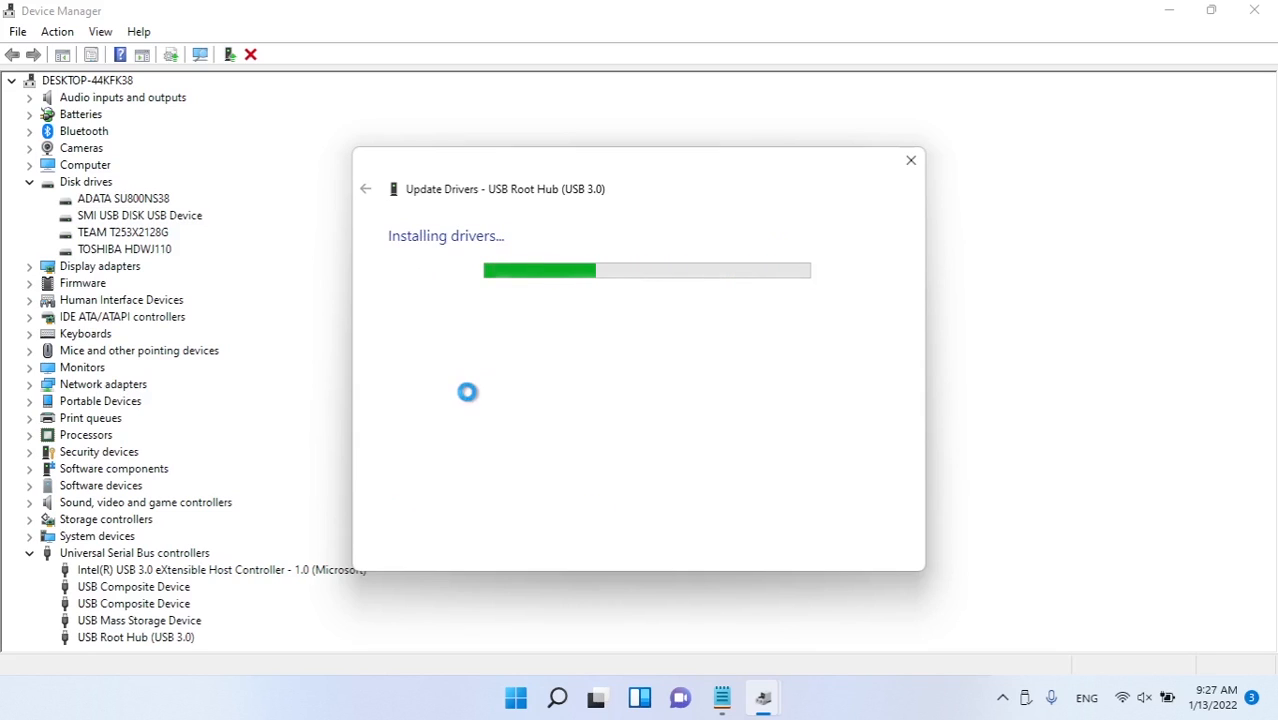
click(868, 552)
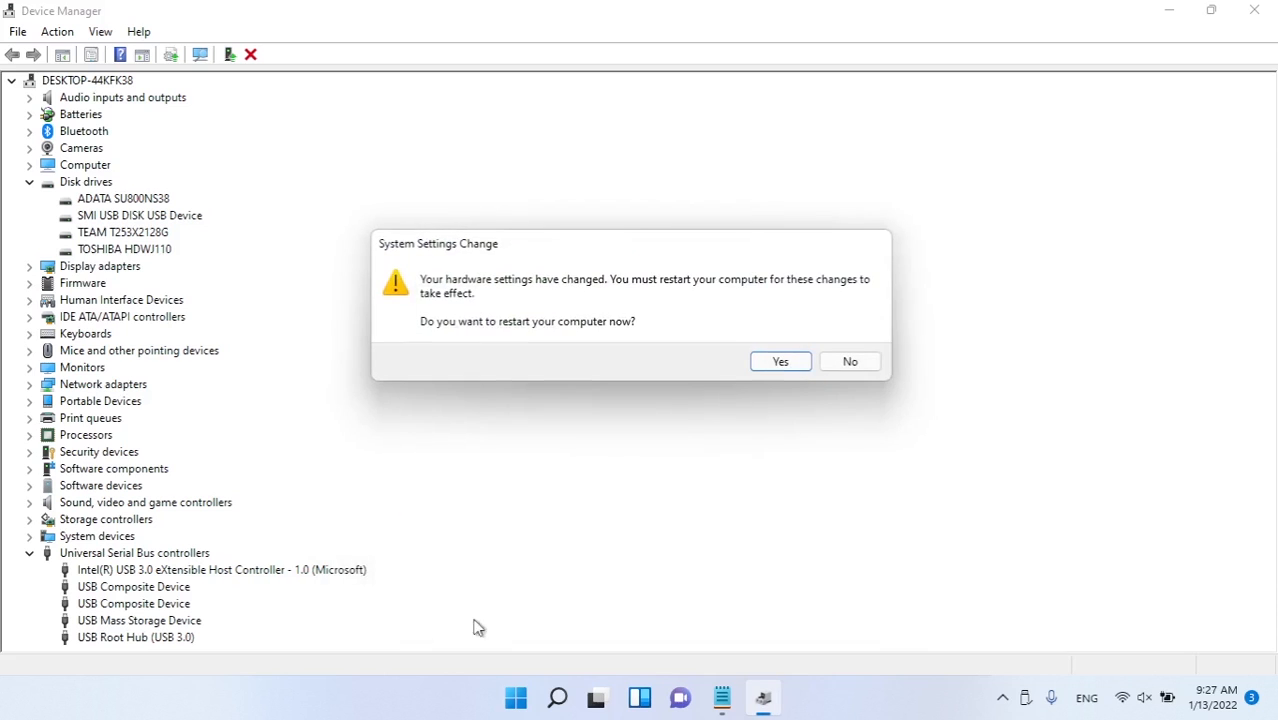
click(848, 362)
click(145, 589)
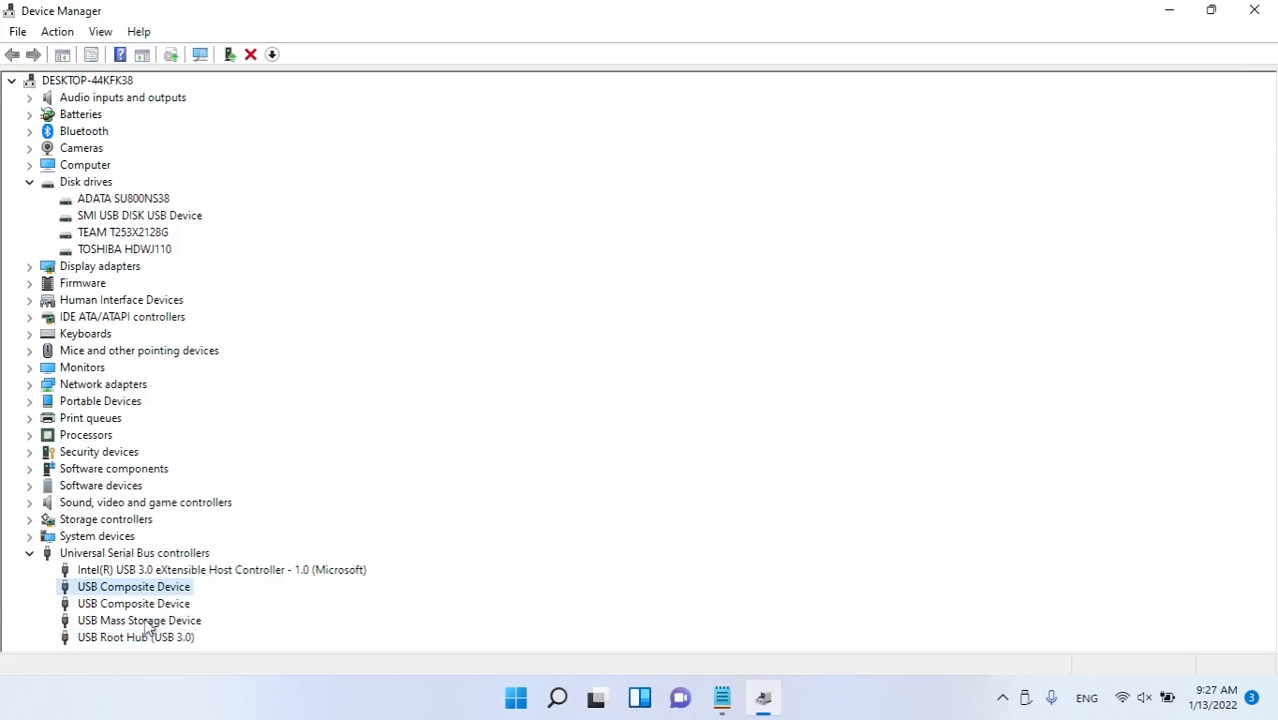
click(155, 624)
click(185, 569)
right_click(190, 571)
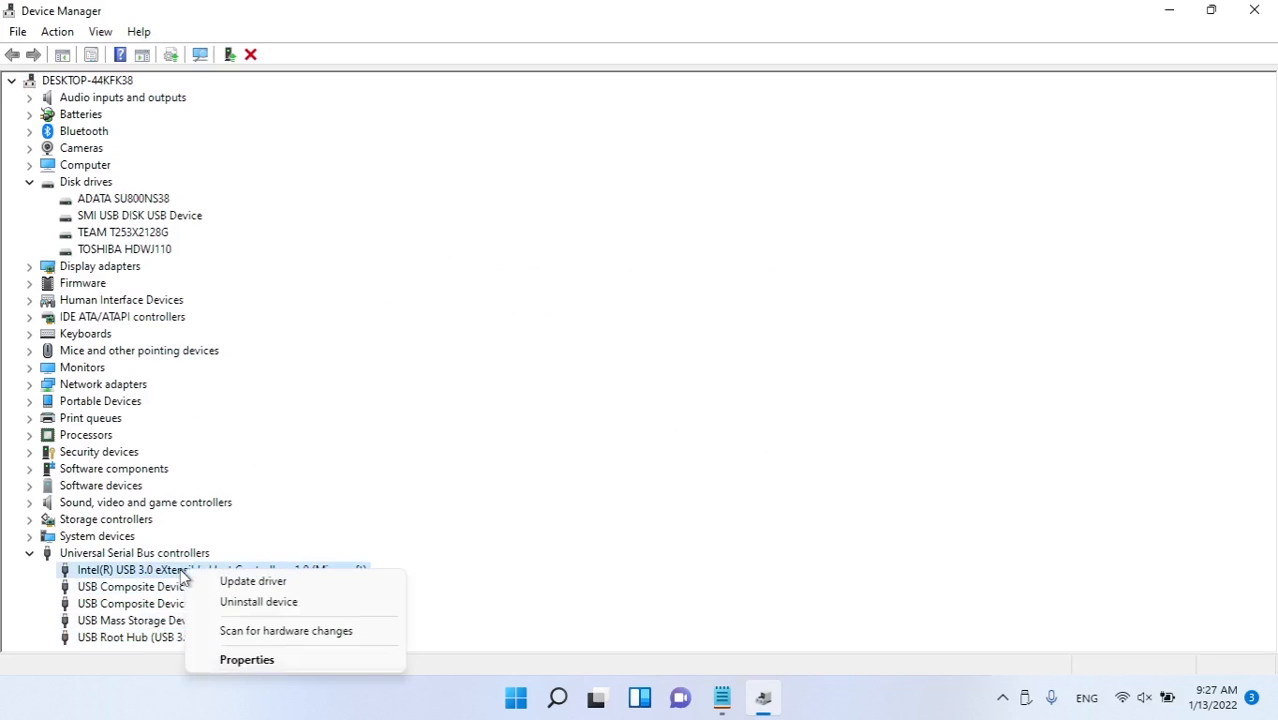
click(157, 560)
right_click(128, 567)
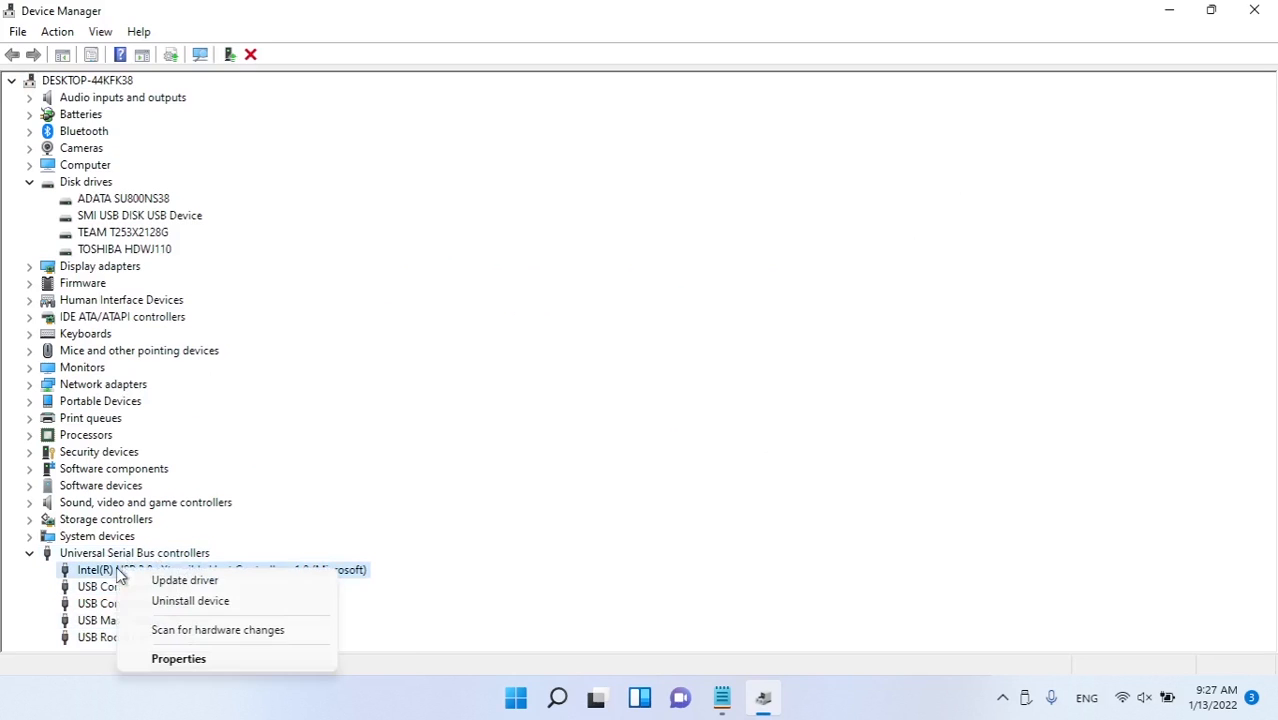
click(288, 541)
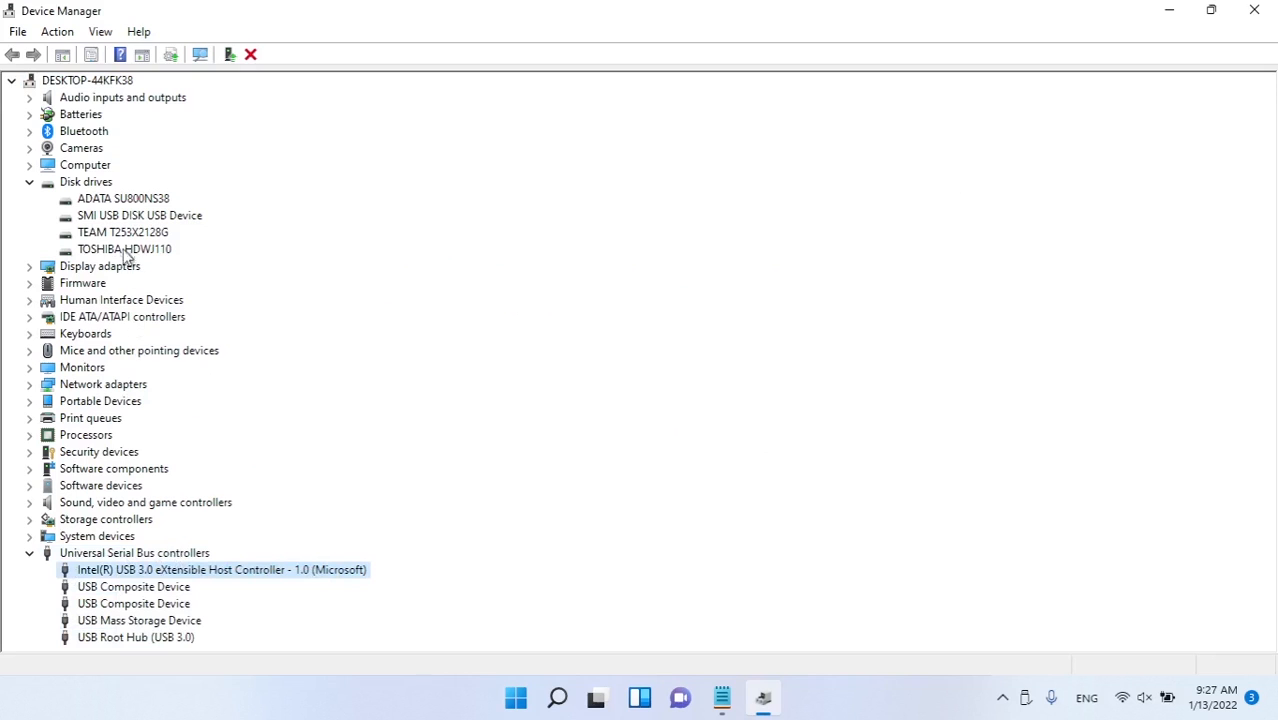
Review the driver properties of the USB Root Hub (USB 3.0), close them and decline the computer restart
right_click(160, 637)
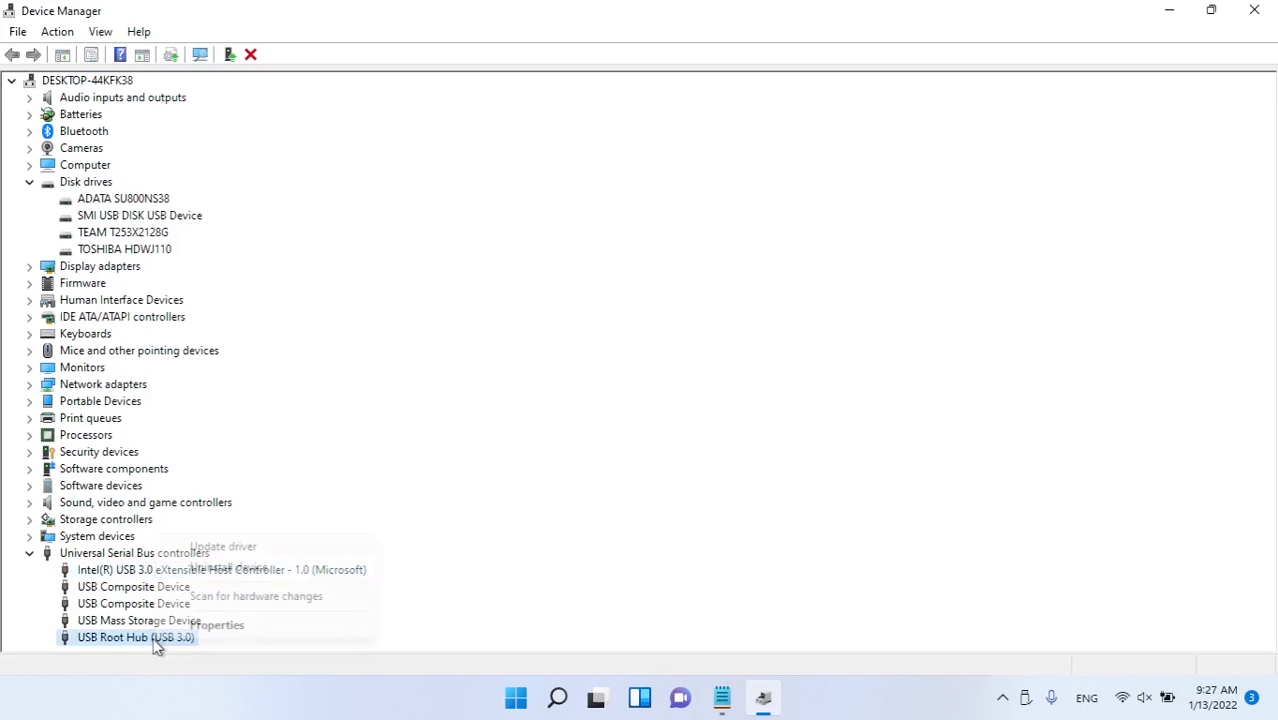
click(205, 622)
click(528, 168)
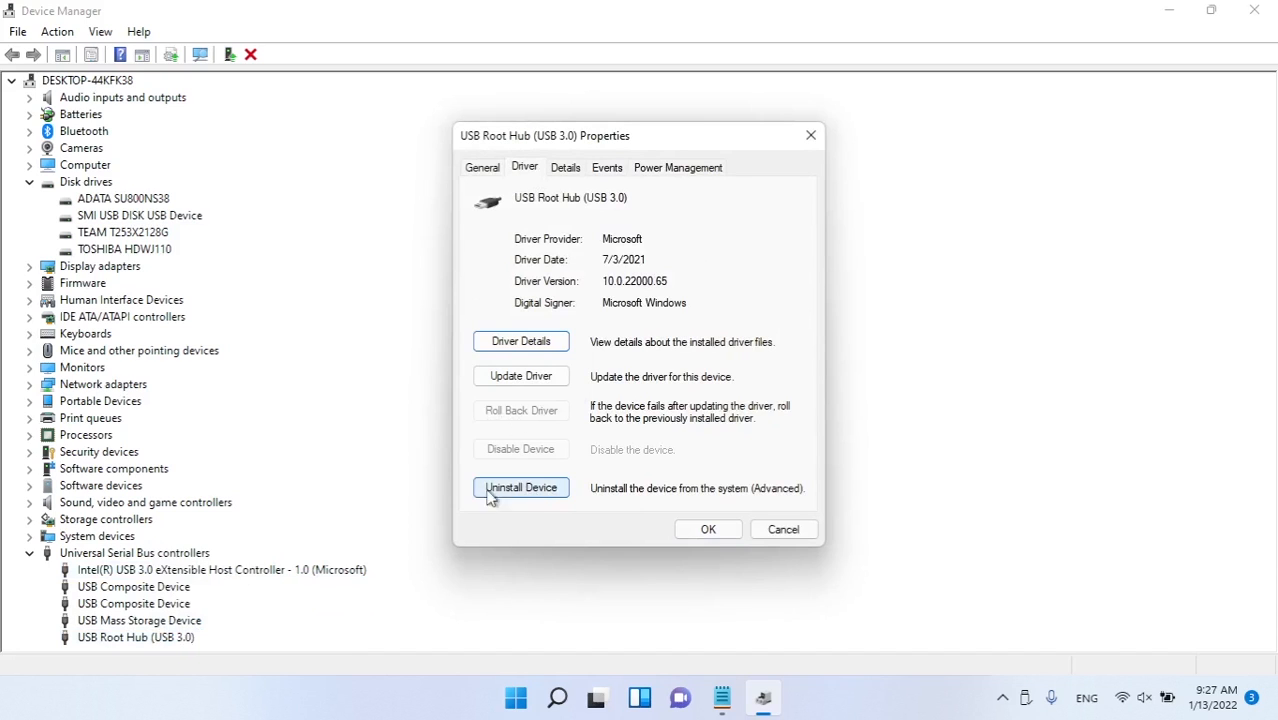
click(692, 530)
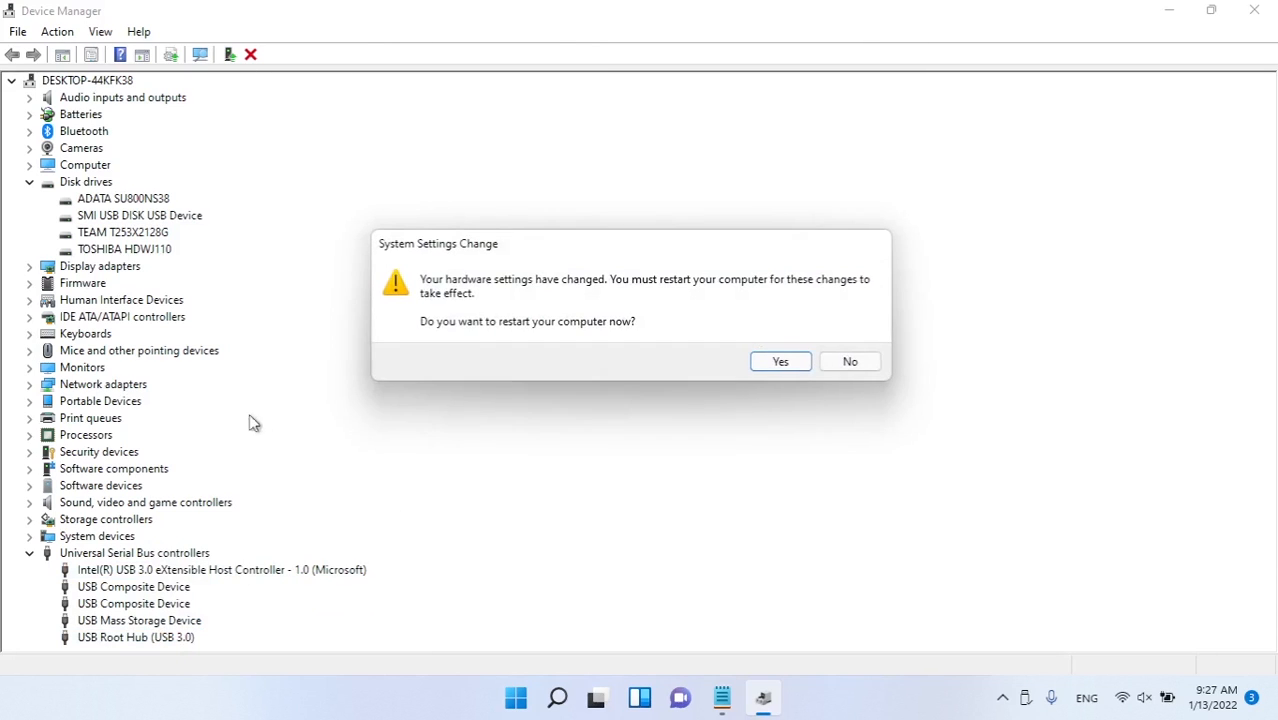
click(850, 361)
Open the properties of the SMI USB DISK USB Device and look through them to its driver information
click(145, 216)
right_click(148, 217)
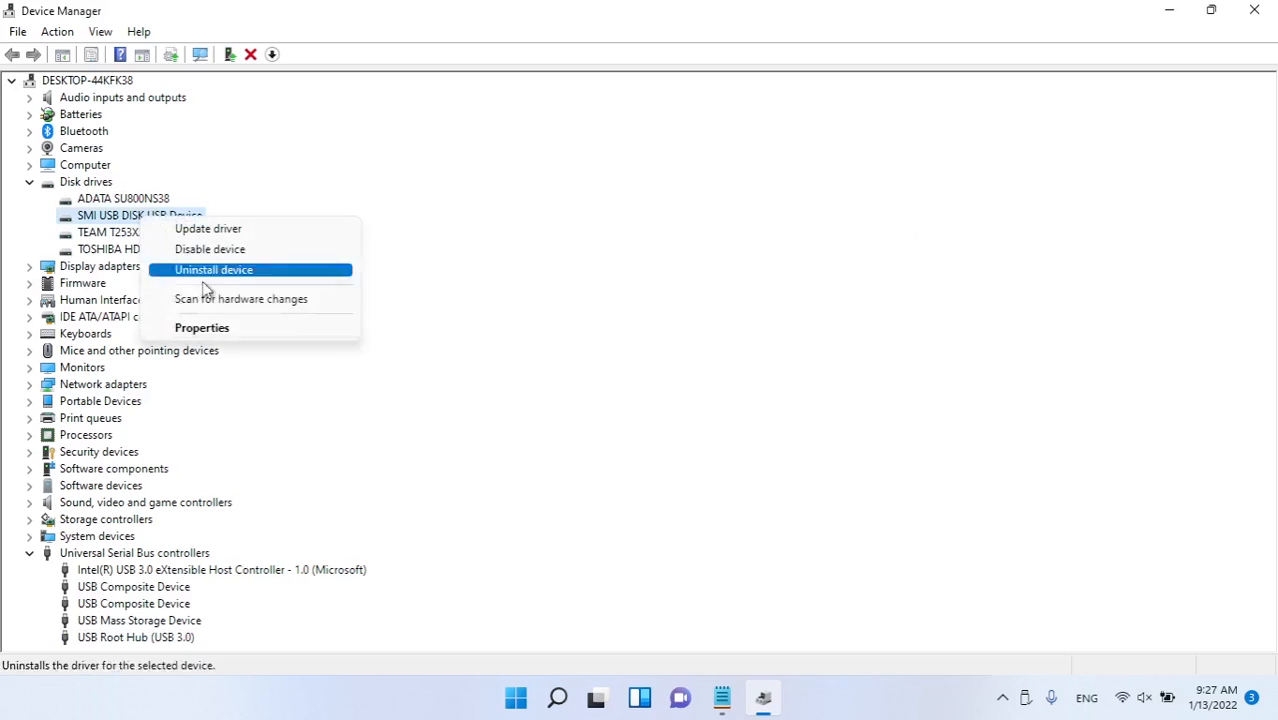
click(212, 328)
click(529, 168)
click(562, 168)
click(618, 168)
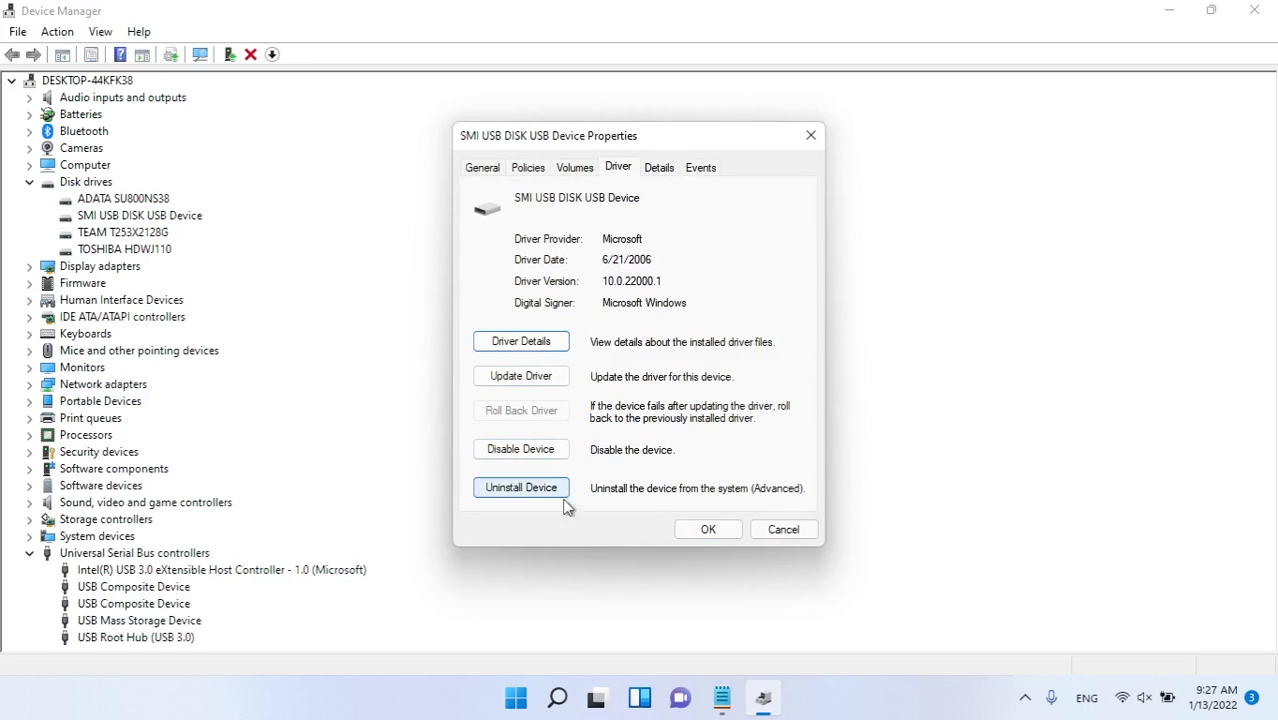
Close the SMI USB DISK USB Device properties and show the hidden notification area items
click(732, 532)
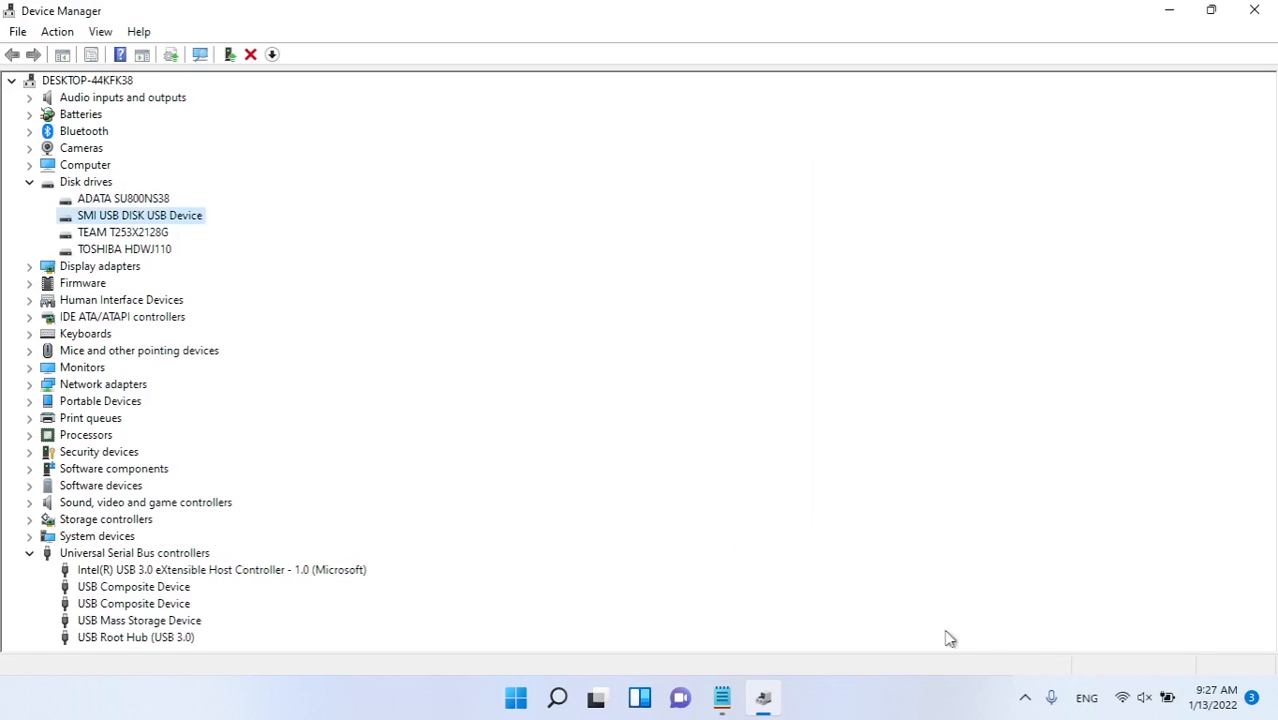
click(1025, 697)
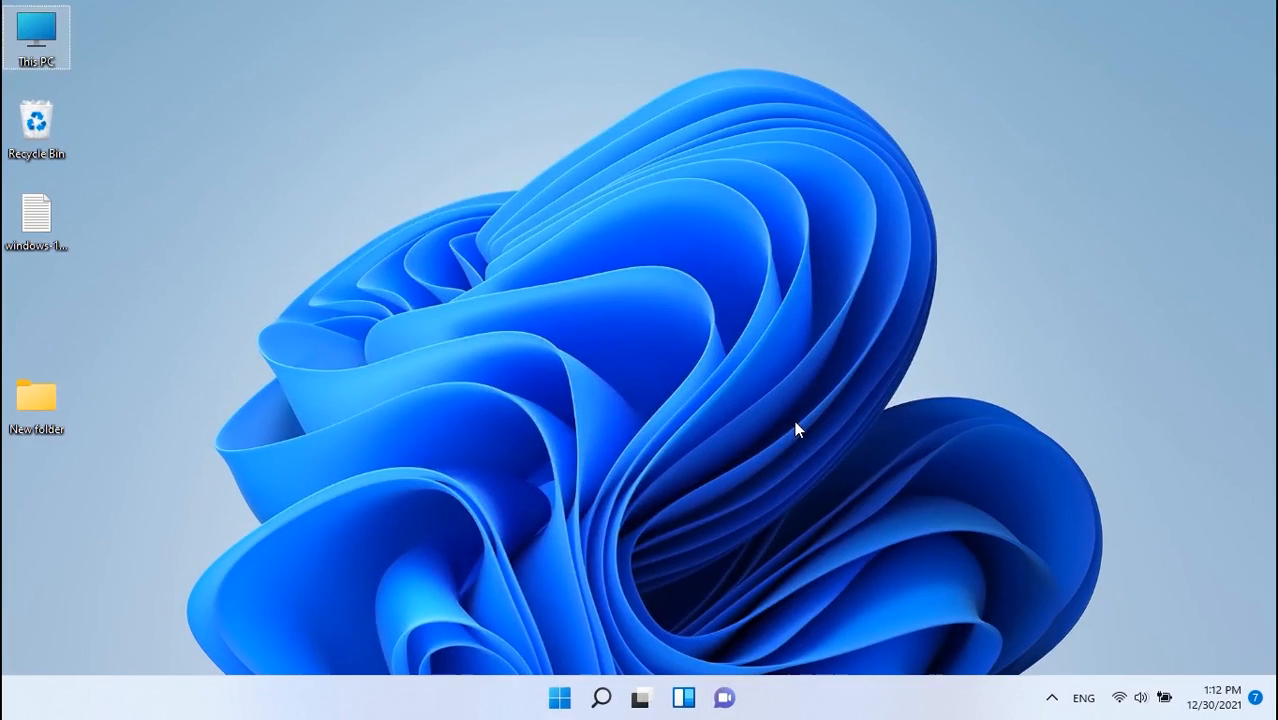
Search Windows for cmd and run Command Prompt as administrator
key(super)
text(c)
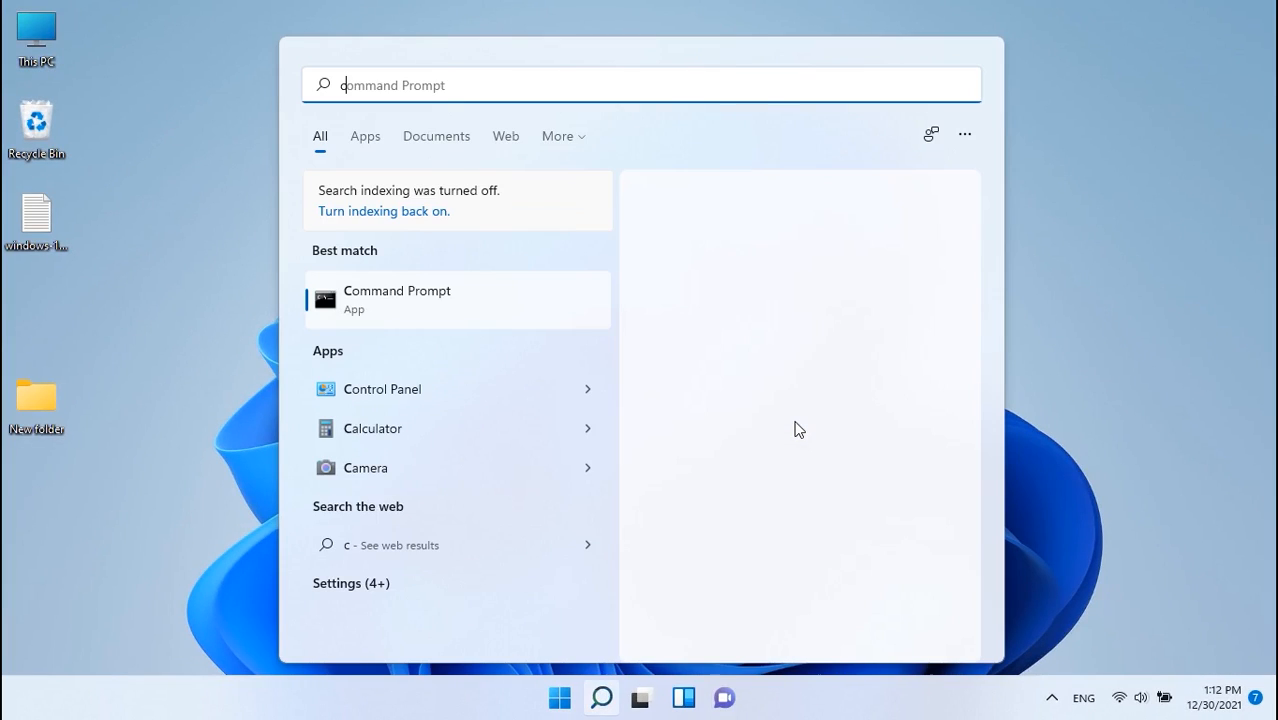
text(md)
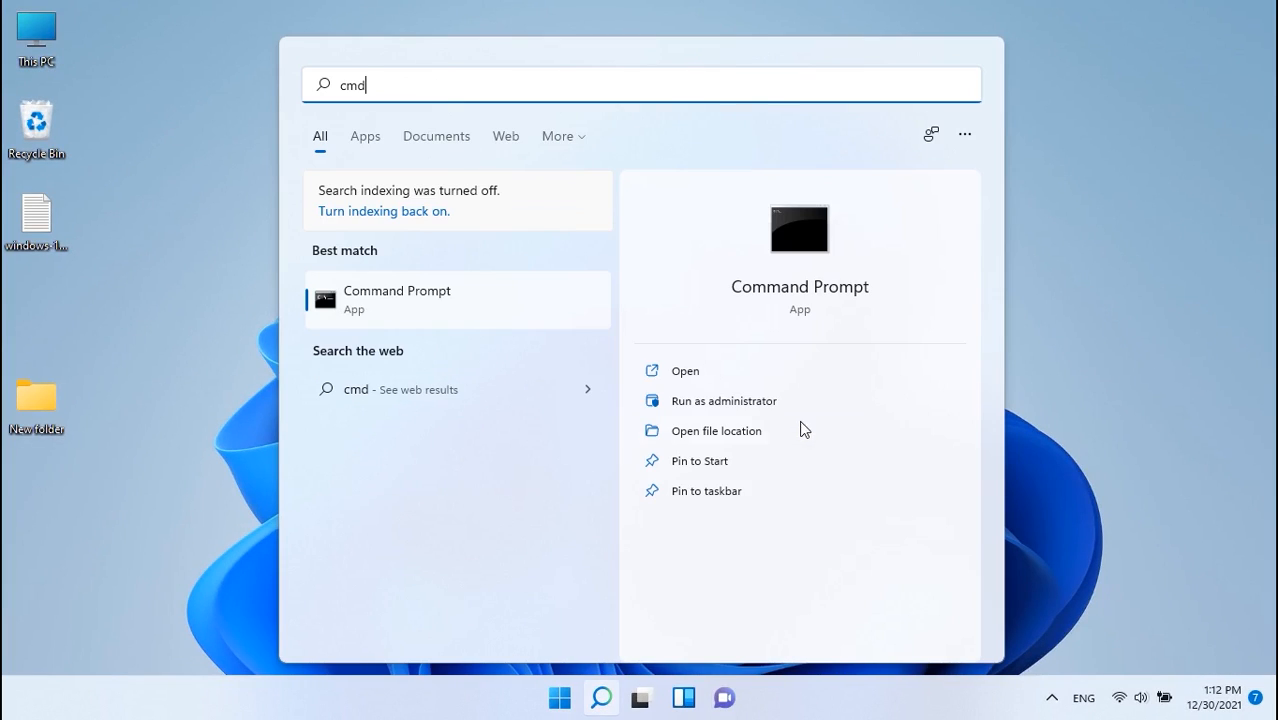
click(737, 402)
Scan the system files with the command sfc /scannow and examine the scan result
text(sfc16)
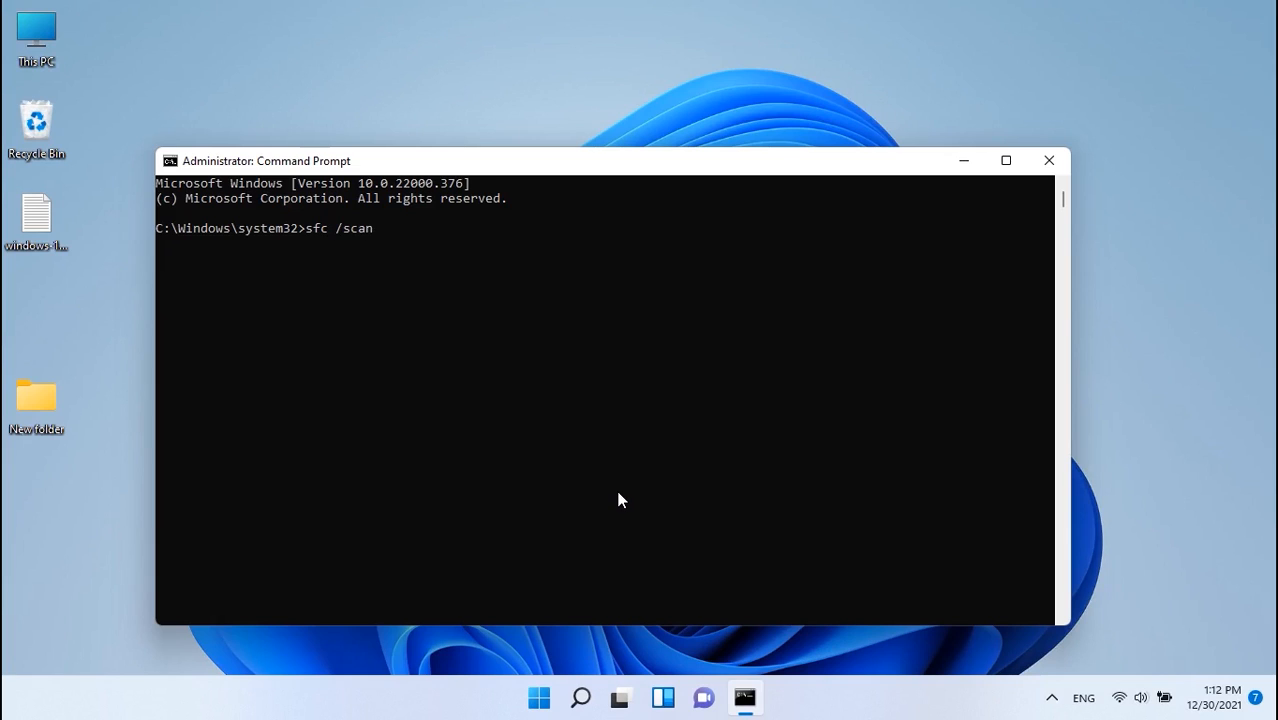
key(Return)
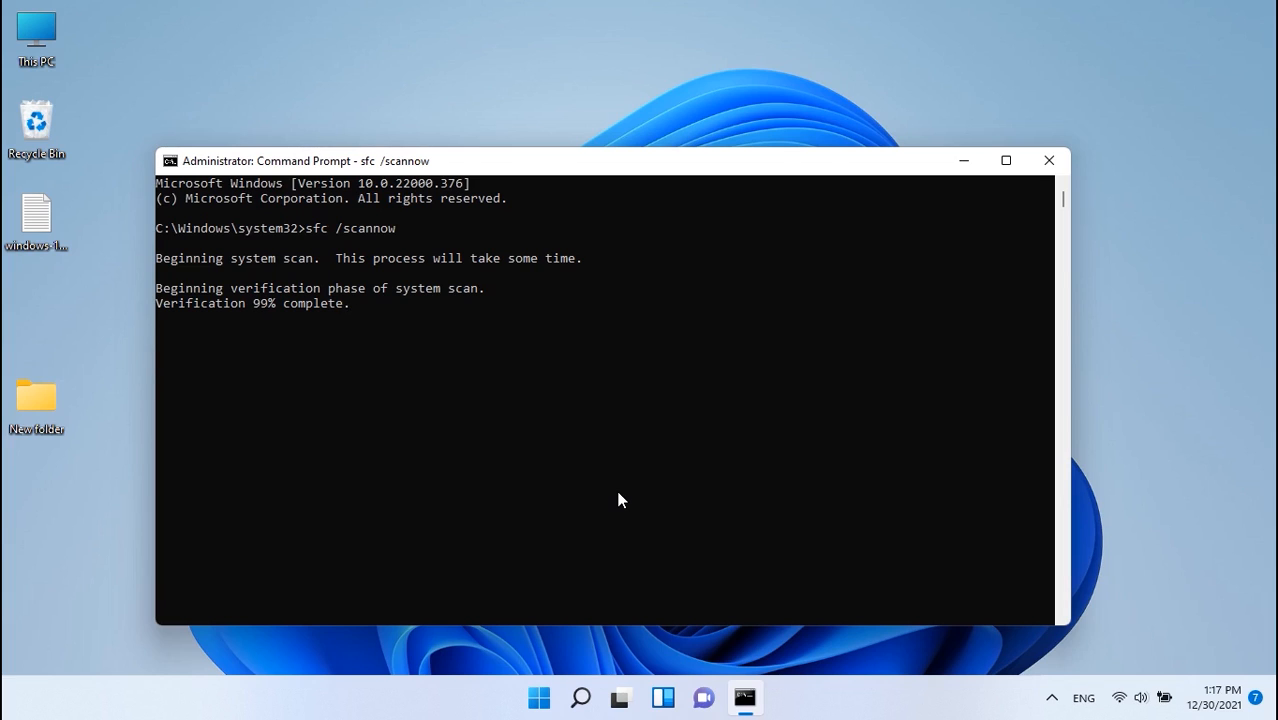
drag(180, 340, 579, 345)
click(541, 347)
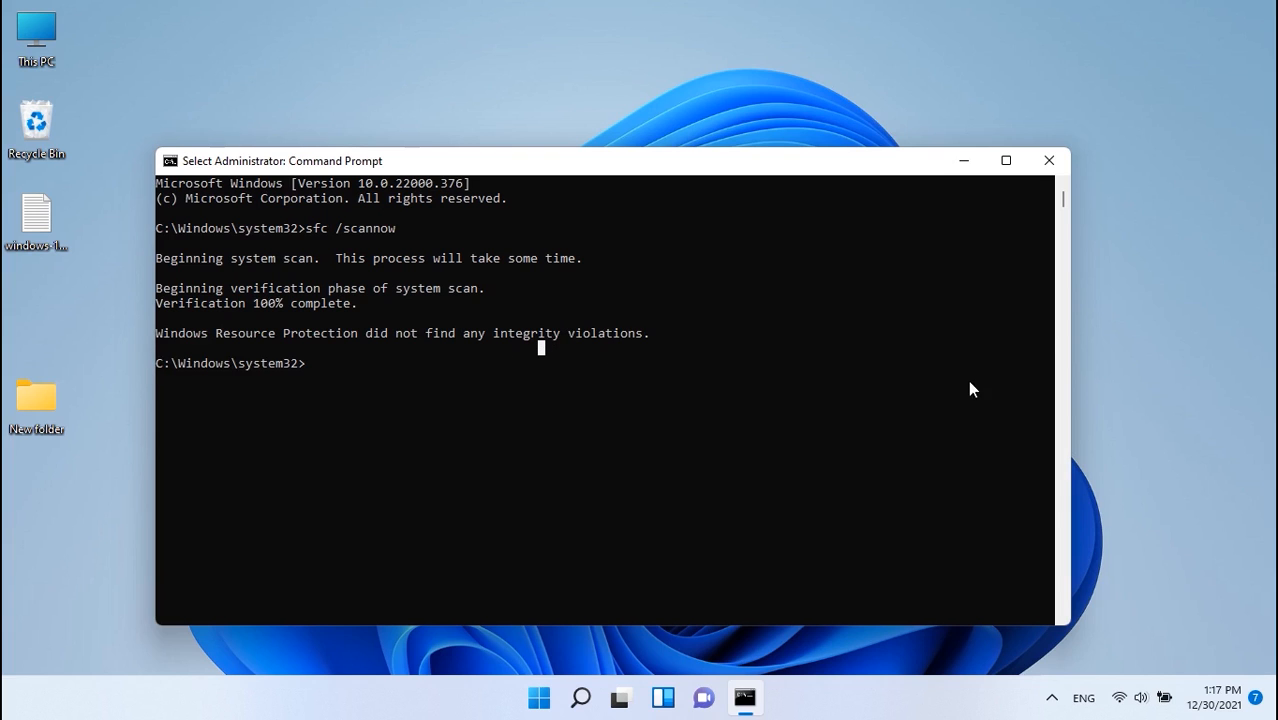
click(1129, 375)
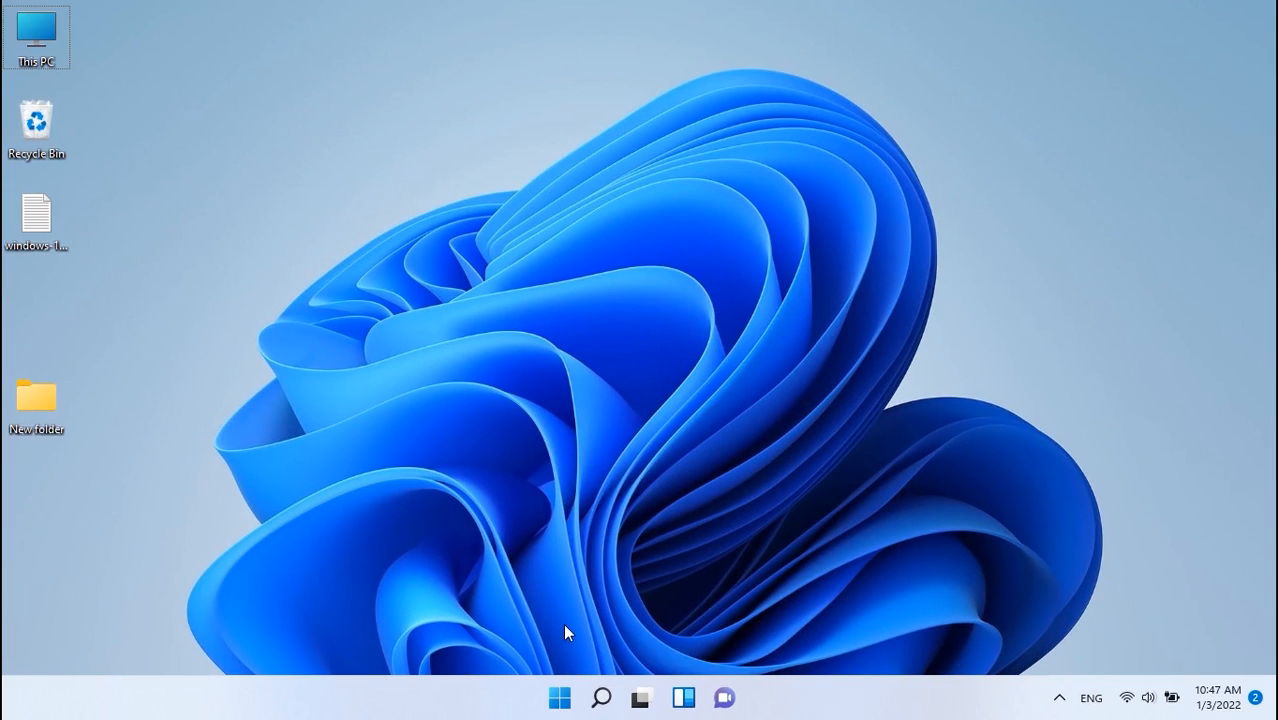
Search Windows for restore, open the System Protection settings, and review drive C:'s protection configuration without changing it
key(super)
text(sy)
key(BackSpace)
key(BackSpace)
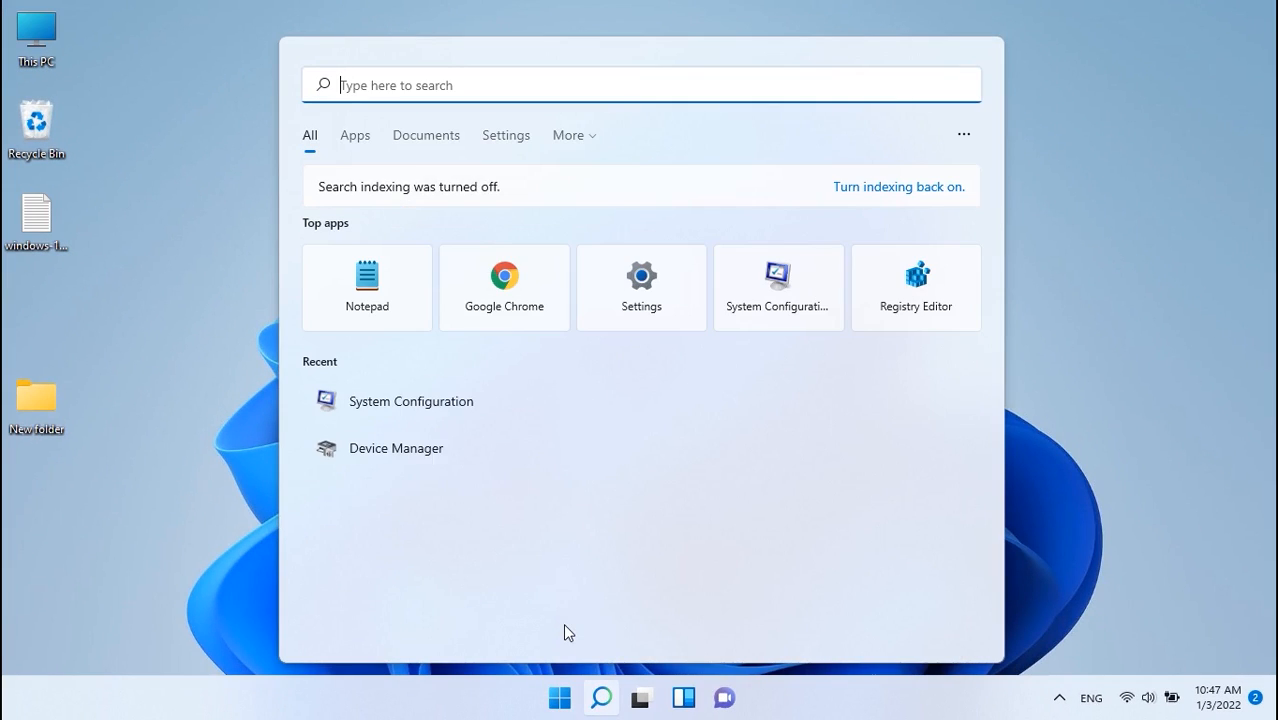
text(res)
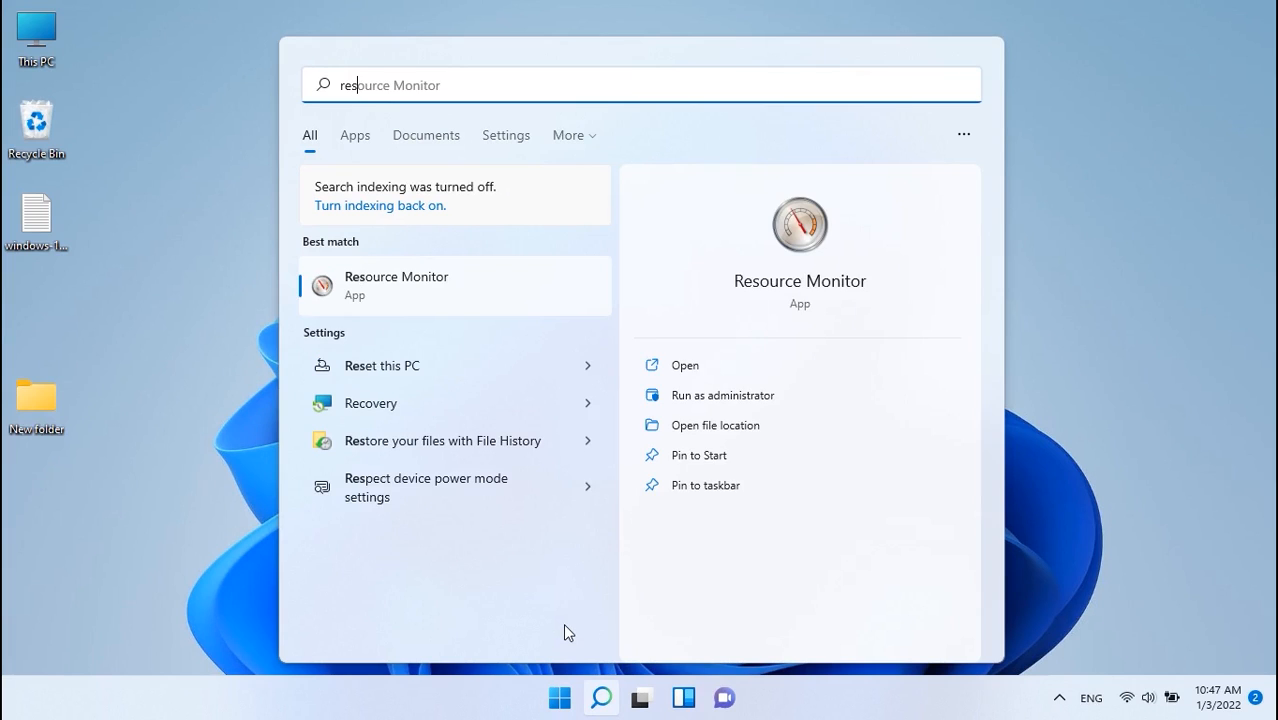
text(tore)
key(Return)
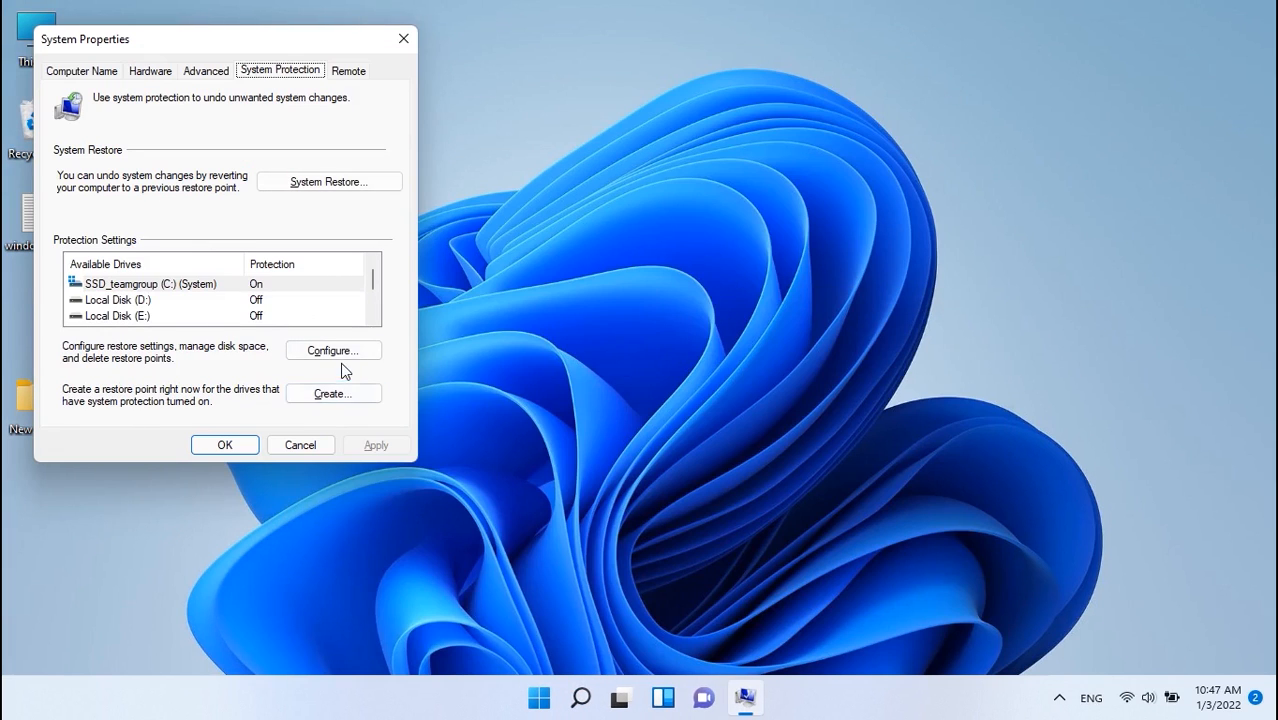
click(340, 351)
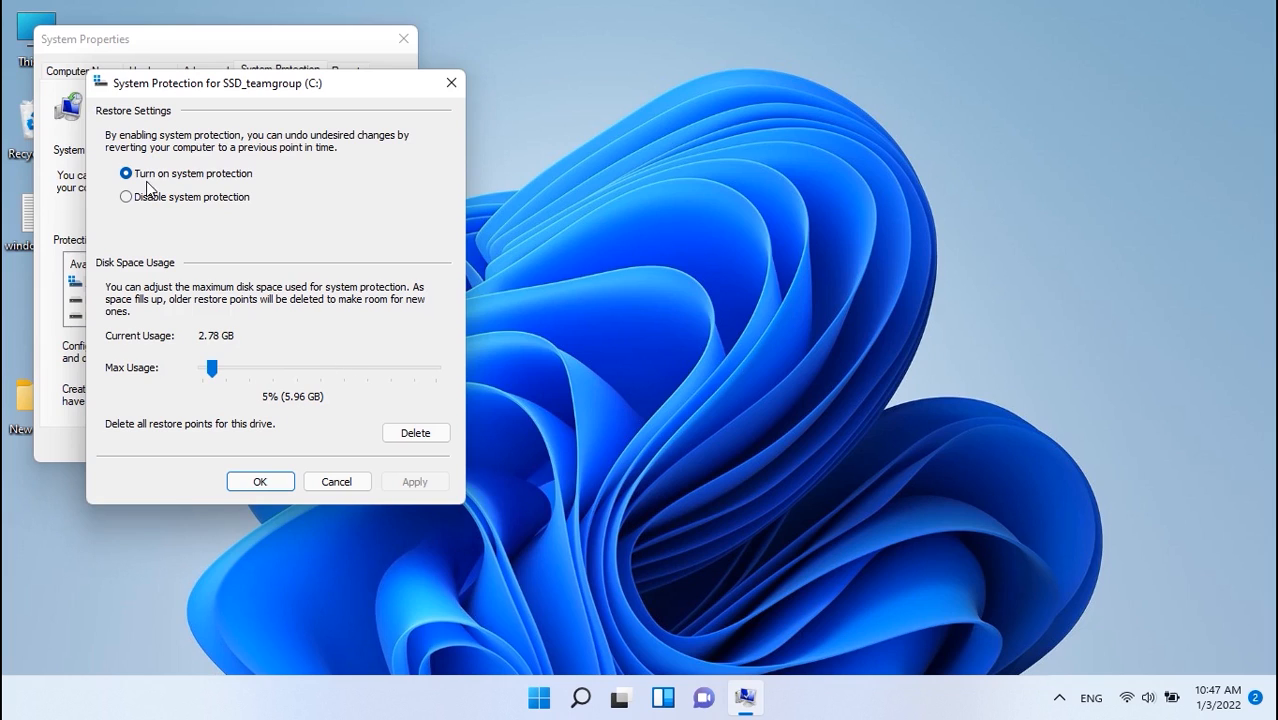
click(325, 482)
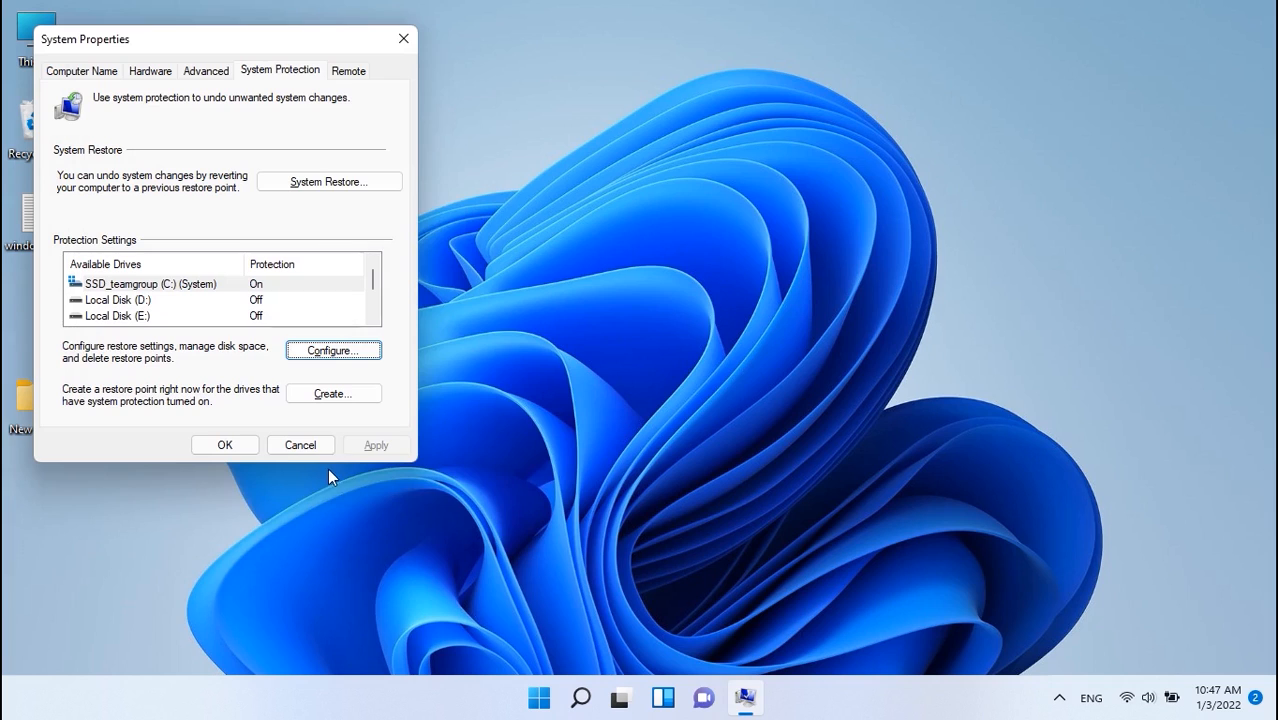
Start System Restore, choose the 12/30/2021 11:39:27 AM restore point, and complete the wizard up to its final confirmation
click(314, 182)
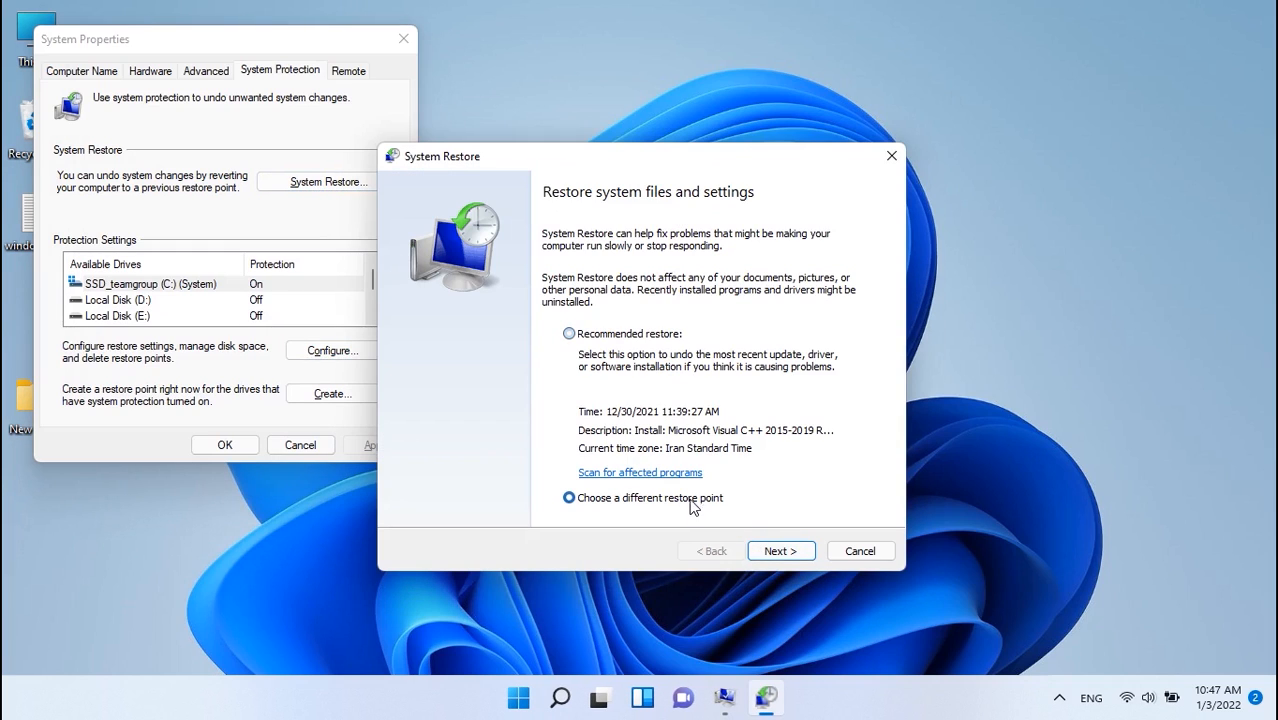
click(770, 551)
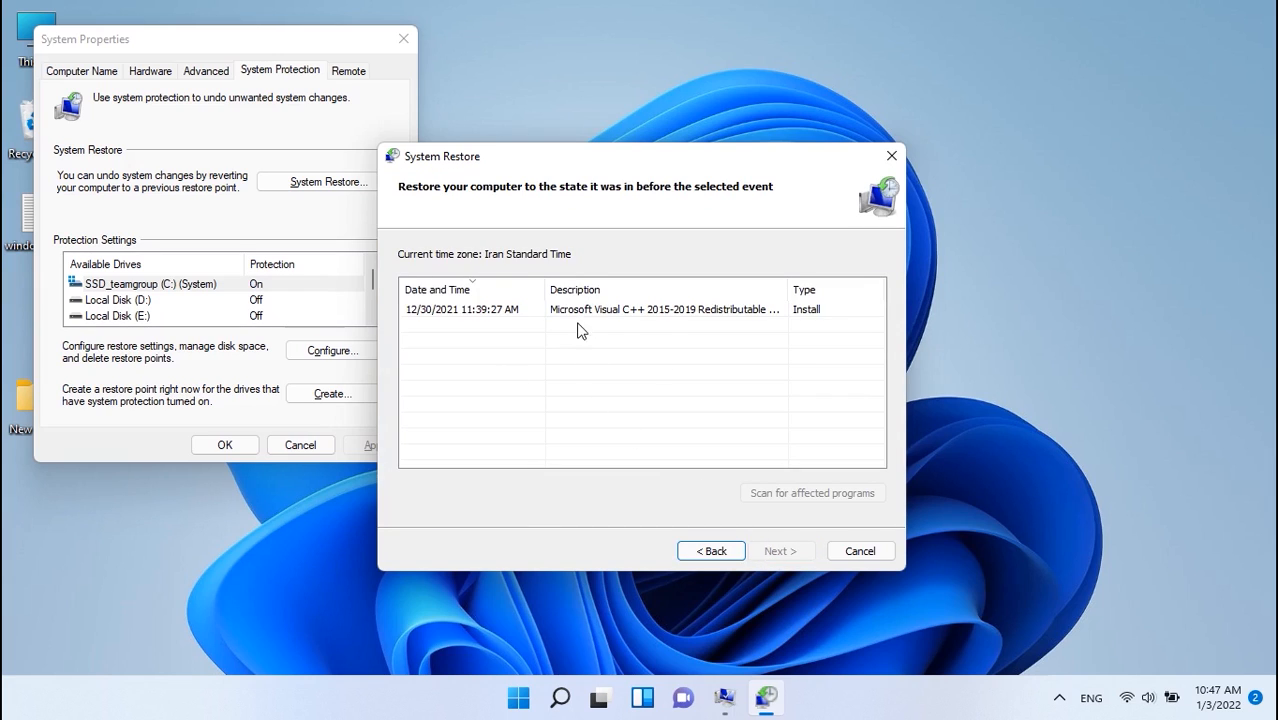
click(657, 312)
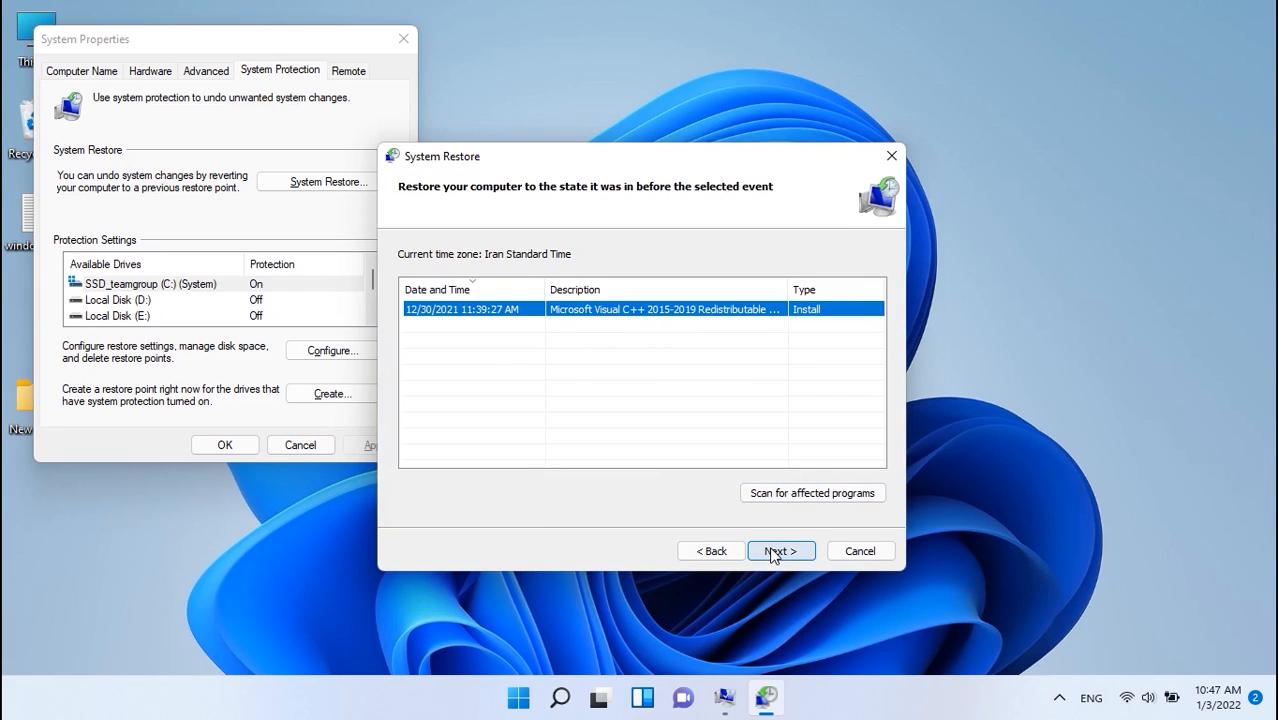
click(782, 551)
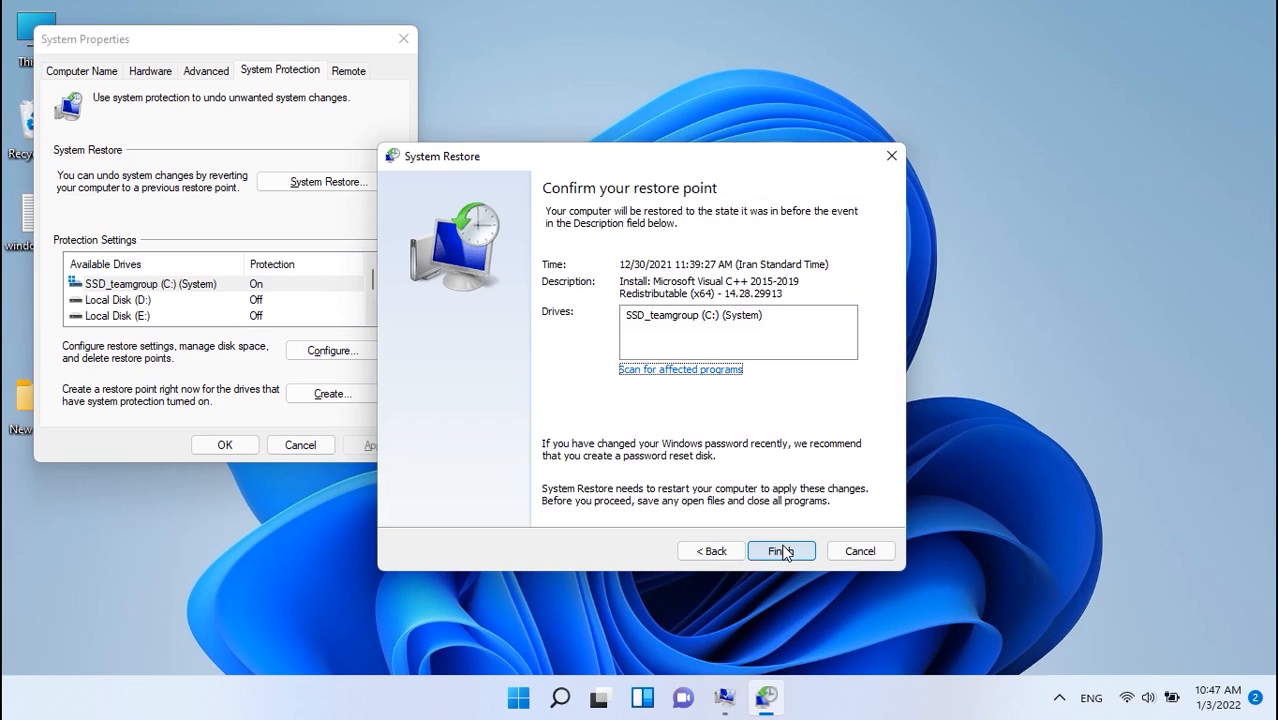
click(782, 551)
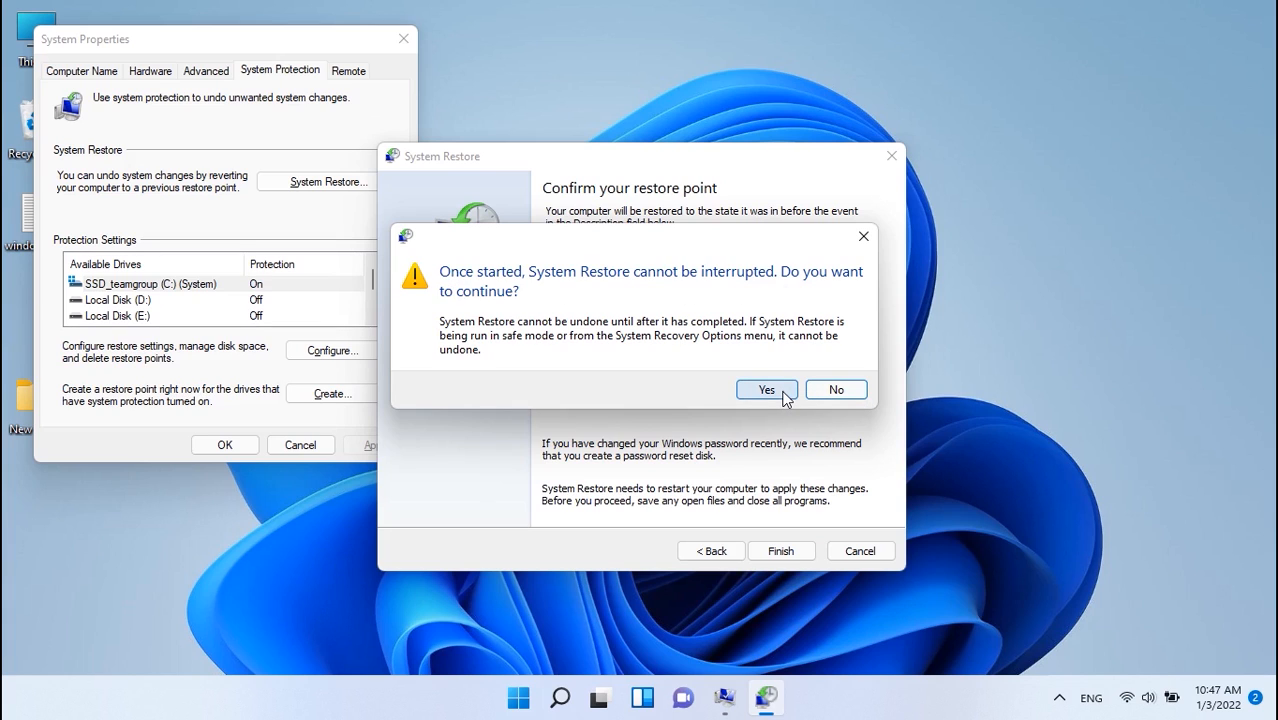
click(774, 589)
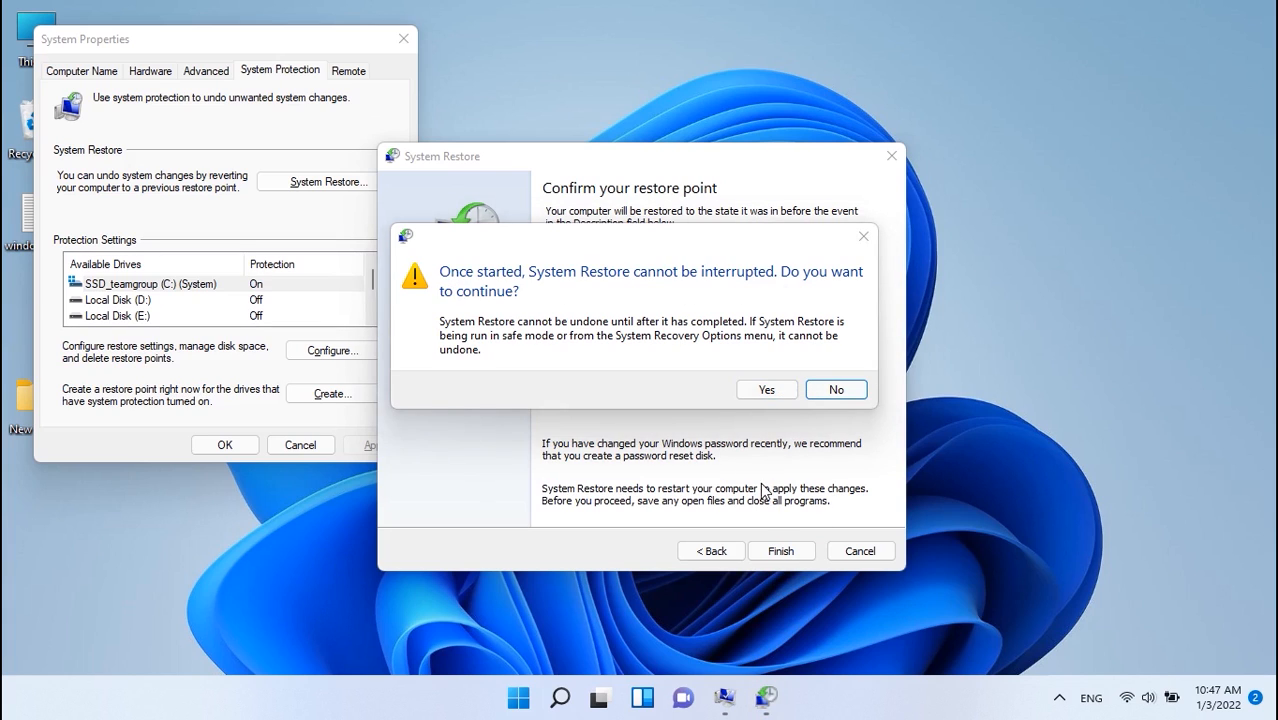